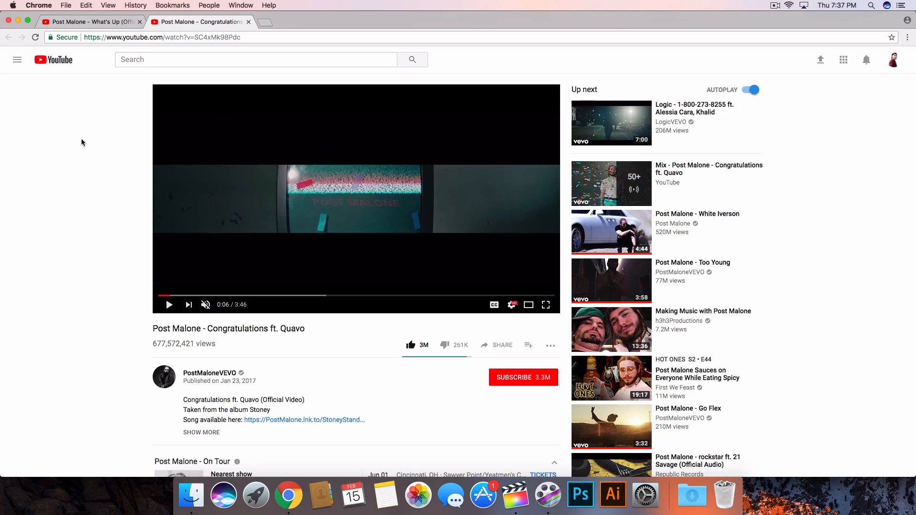
Play the Post Malone 'Congratulations' music video as a reference for the TV-screen effect.
{"action": "scroll", "coordinate": [85, 191], "scroll_direction": "down", "scroll_amount": 3}
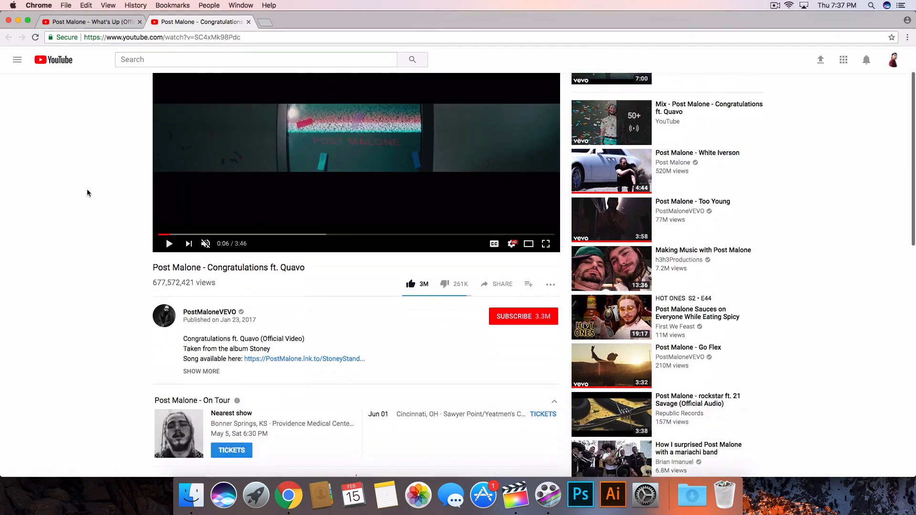
{"action": "scroll", "coordinate": [87, 192], "scroll_direction": "up", "scroll_amount": 3}
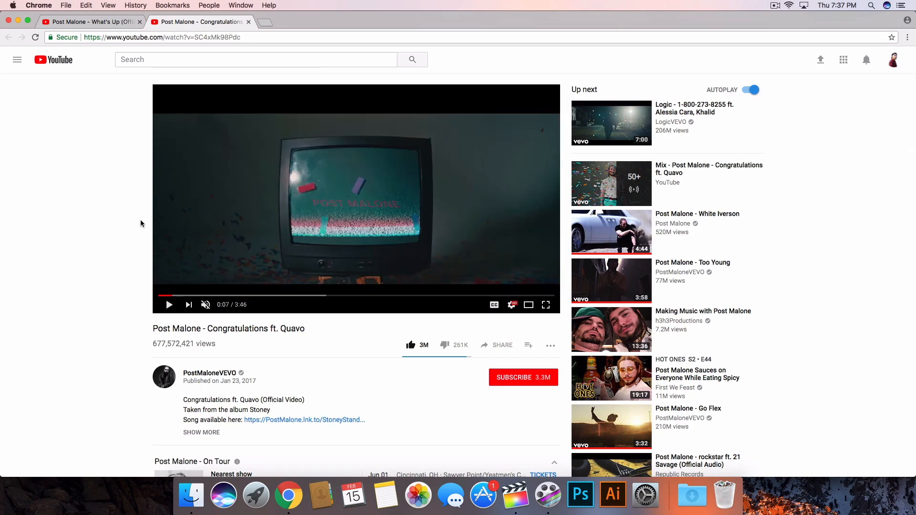
{"action": "left_click", "coordinate": [168, 305]}
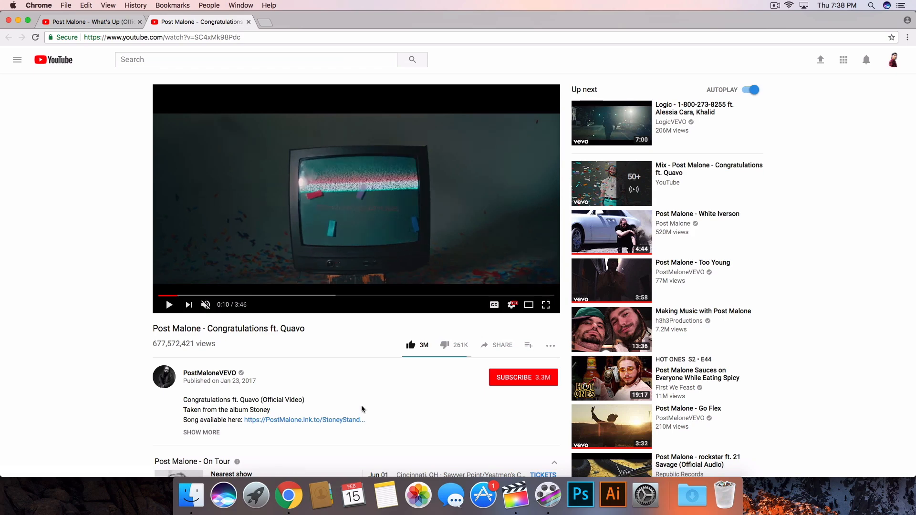
Switch to Final Cut Pro and play back the existing TV-screen composite in the timeline.
{"action": "left_click", "coordinate": [516, 495]}
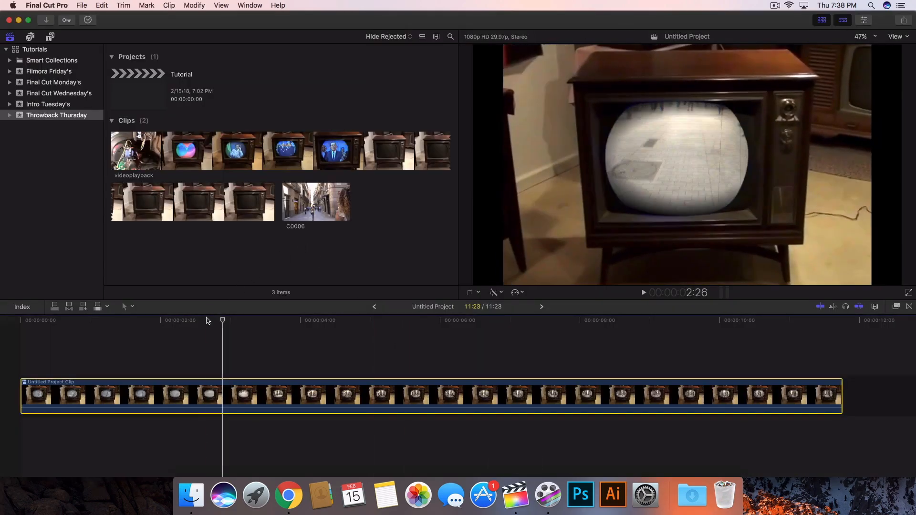
{"action": "left_click", "coordinate": [132, 320]}
{"action": "left_click_drag", "start_coordinate": [126, 321], "coordinate": [152, 320]}
{"action": "key", "text": "Home"}
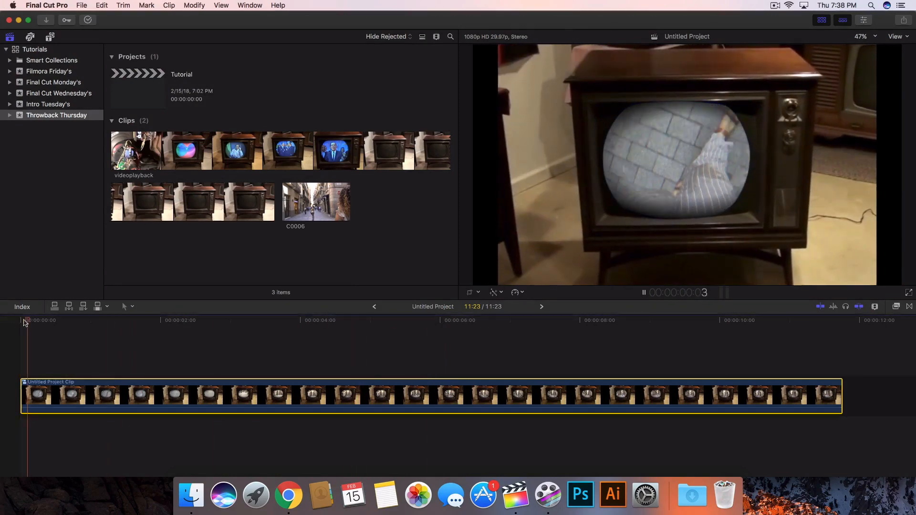
{"action": "left_click", "coordinate": [270, 321]}
{"action": "left_click_drag", "start_coordinate": [262, 321], "coordinate": [312, 325]}
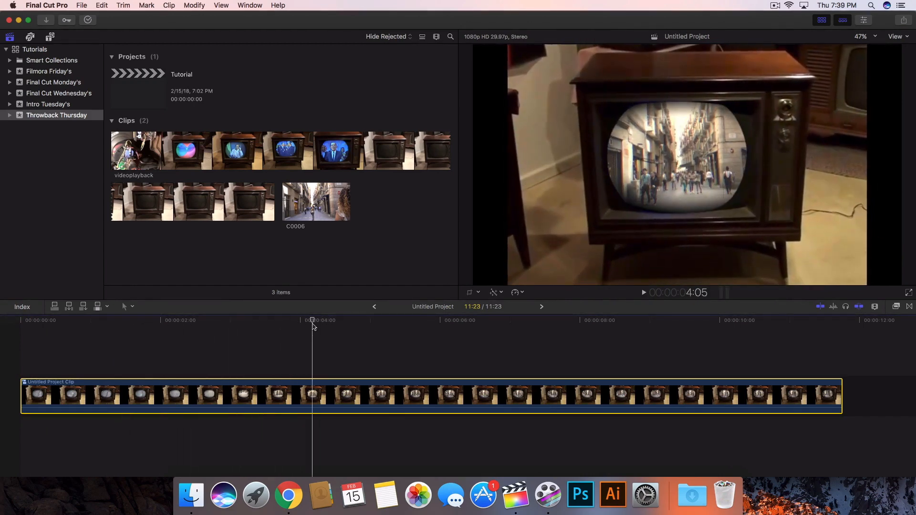
{"action": "key", "text": "space"}
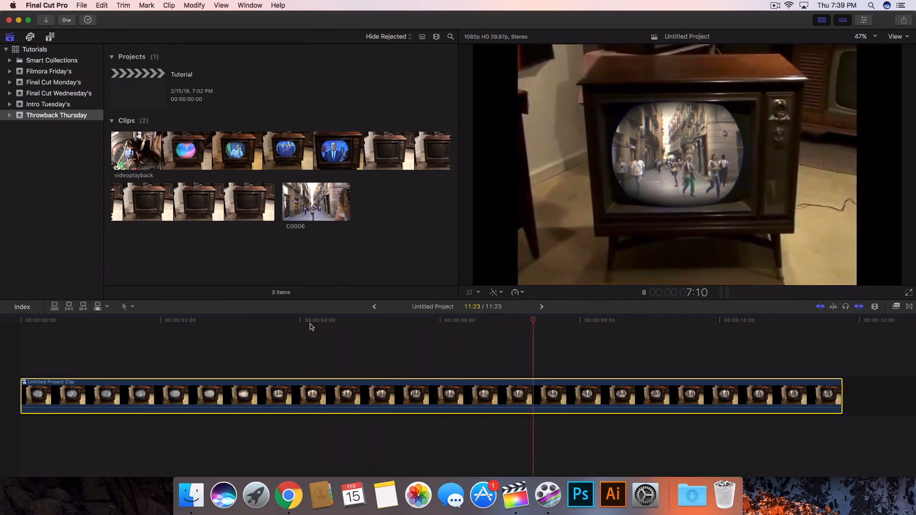
{"action": "key", "text": "space"}
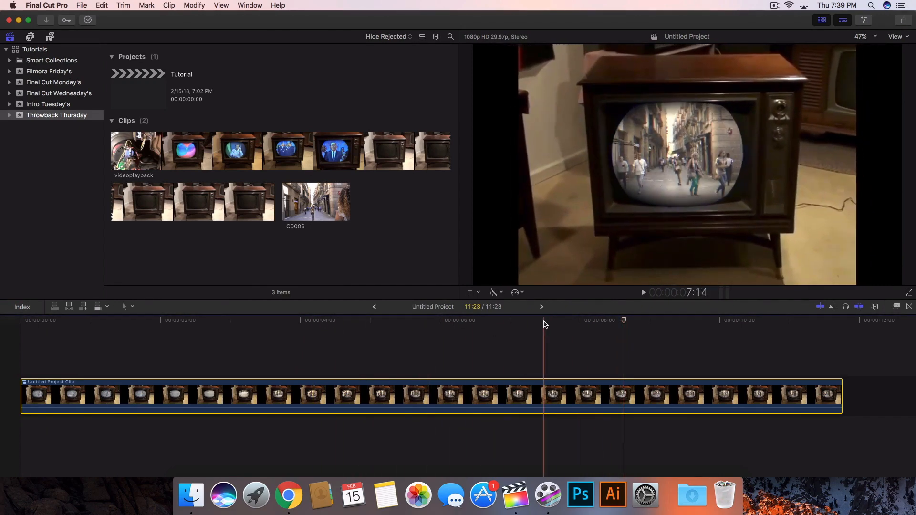
{"action": "left_click", "coordinate": [343, 320]}
{"action": "left_click", "coordinate": [21, 321]}
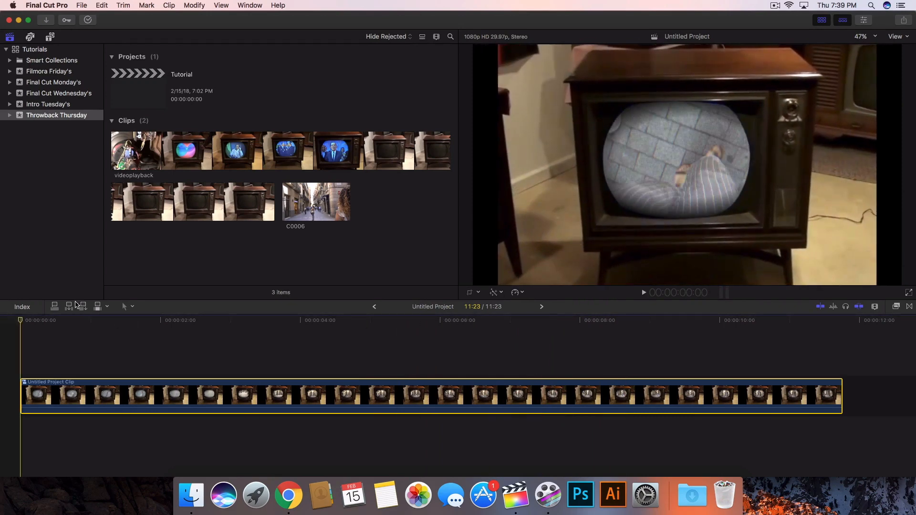
{"action": "key", "text": "space"}
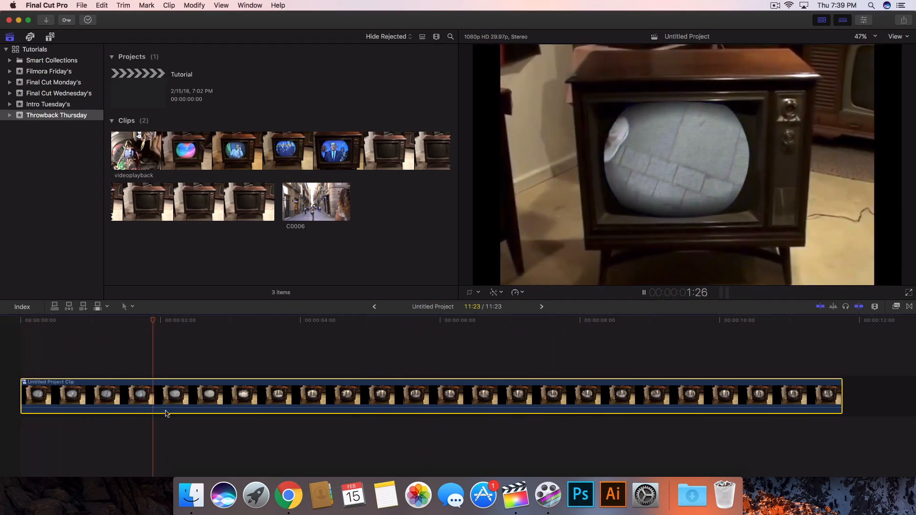
{"action": "key", "text": "space"}
Clear the timeline and add the videoplayback TV clip from the browser to it.
{"action": "left_click_drag", "start_coordinate": [175, 348], "coordinate": [336, 367]}
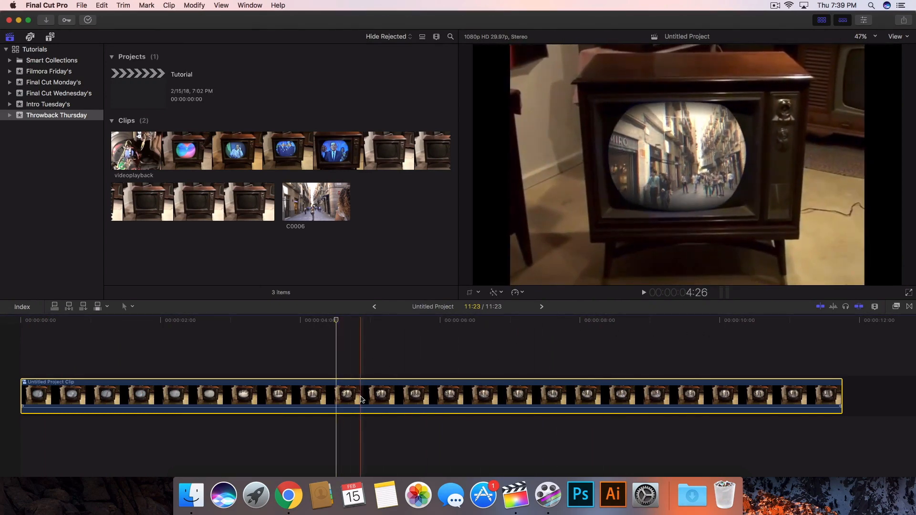
{"action": "key", "text": "Delete"}
{"action": "left_click", "coordinate": [325, 146]}
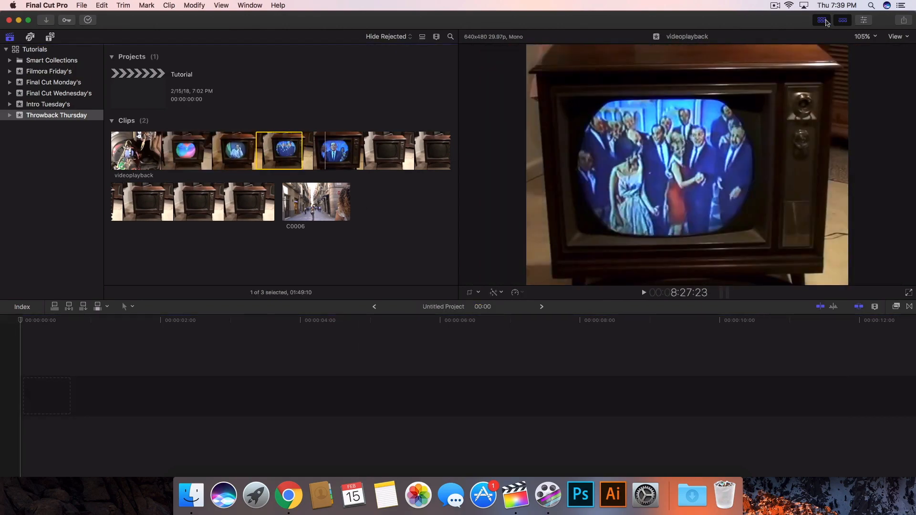
{"action": "left_click", "coordinate": [826, 20]}
{"action": "left_click", "coordinate": [289, 148]}
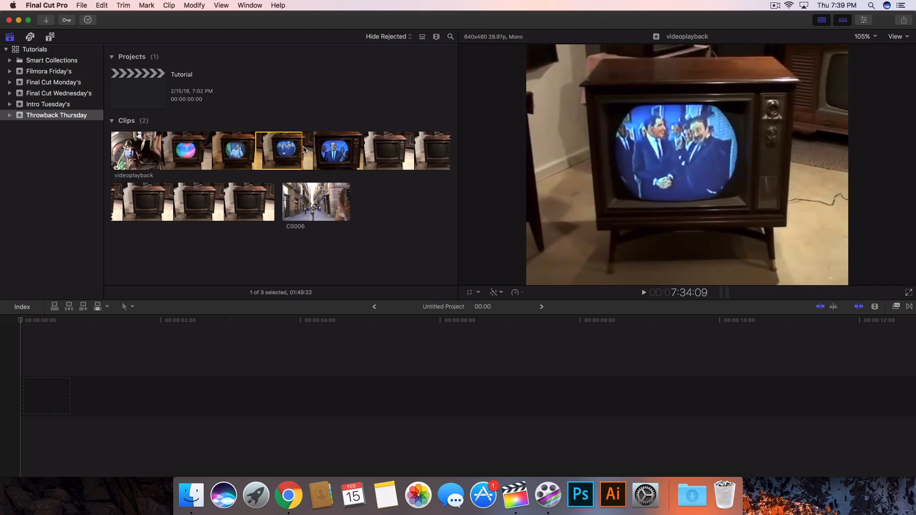
{"action": "left_click_drag", "start_coordinate": [301, 150], "coordinate": [272, 150]}
{"action": "left_click_drag", "start_coordinate": [263, 151], "coordinate": [218, 400]}
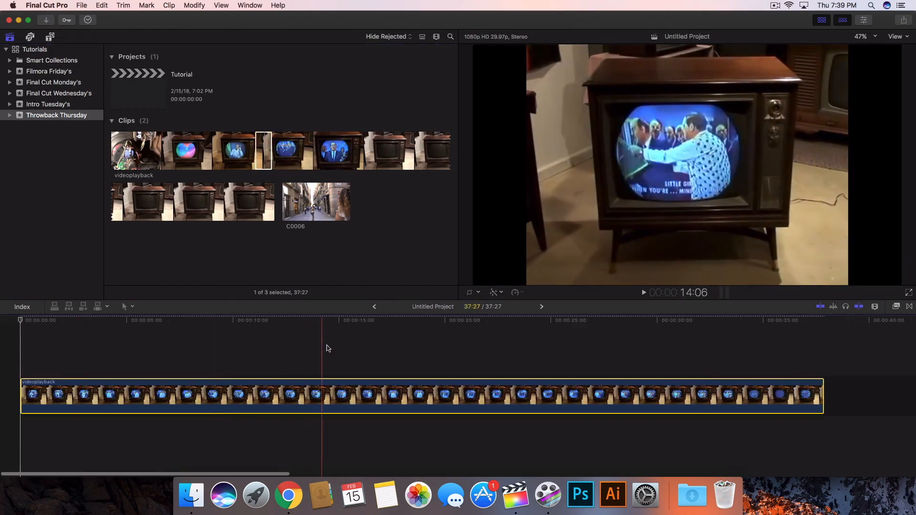
Play back the videoplayback clip and move the playhead to about 12 seconds.
{"action": "key", "text": "space"}
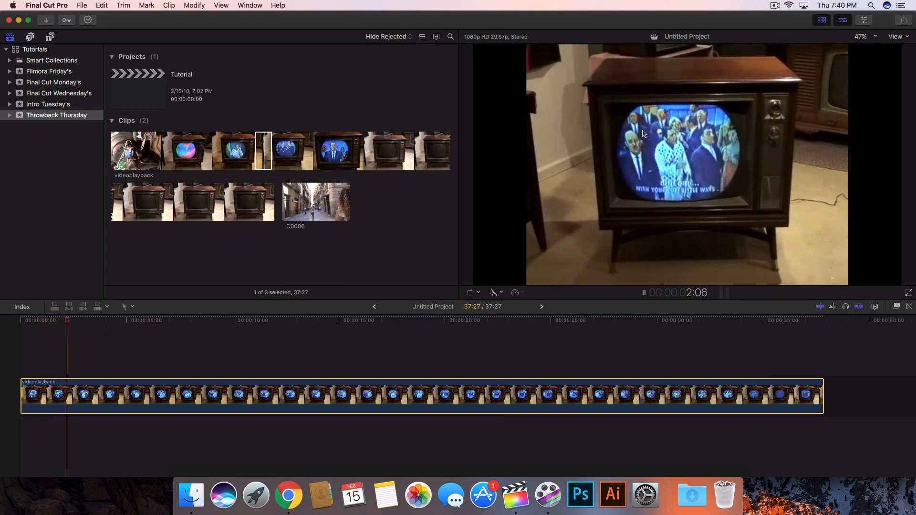
{"action": "key", "text": "space"}
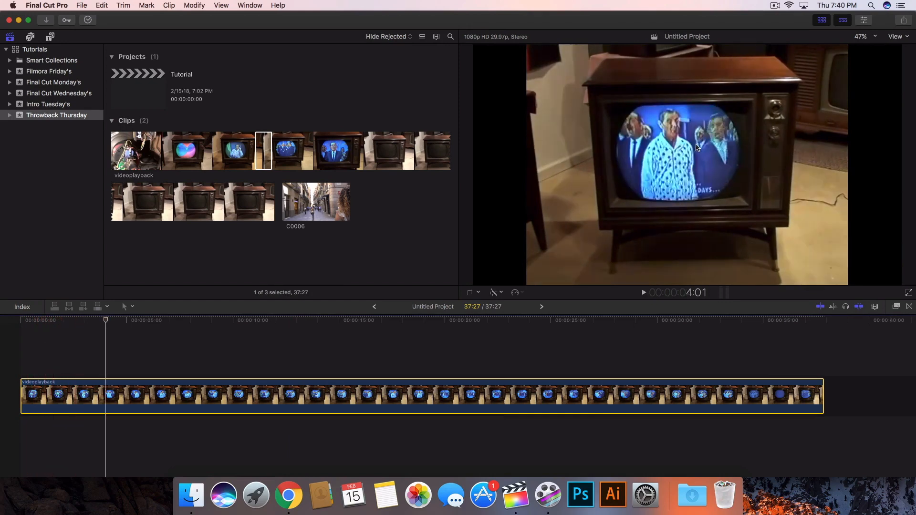
{"action": "key", "text": "space"}
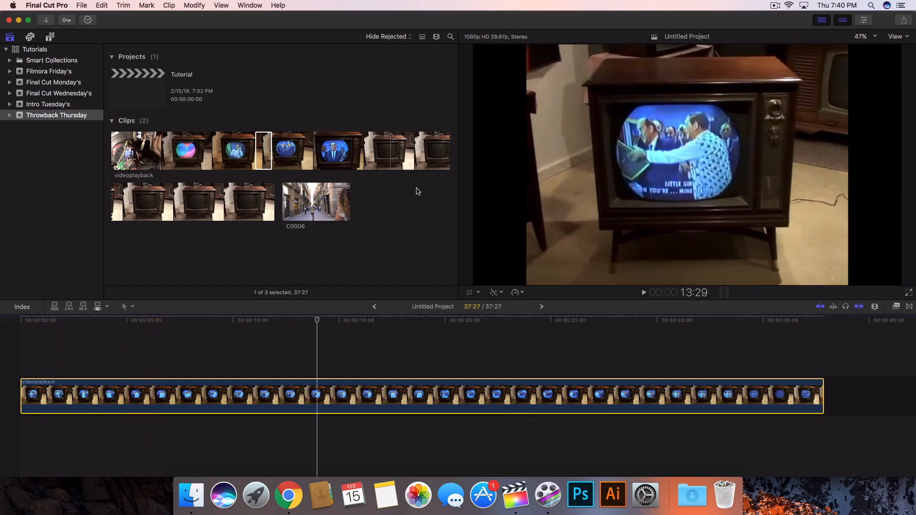
{"action": "left_click", "coordinate": [403, 163]}
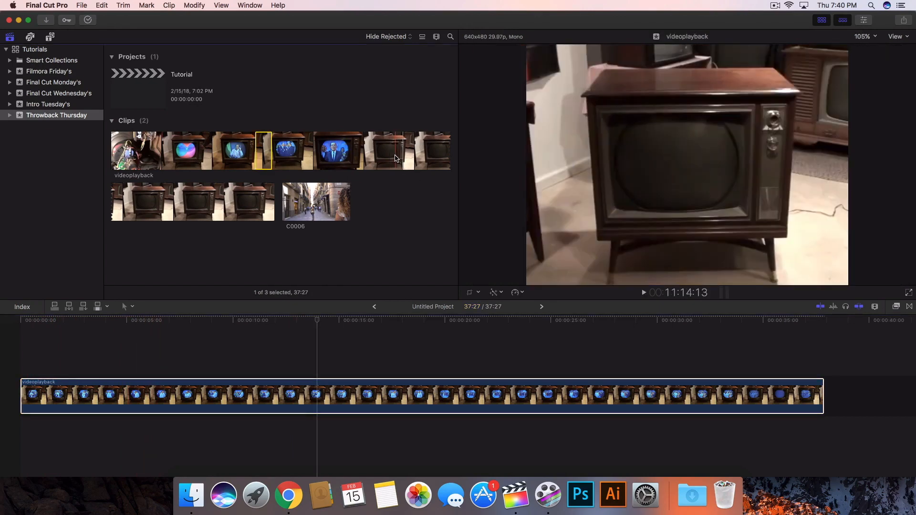
{"action": "left_click_drag", "start_coordinate": [317, 321], "coordinate": [287, 323]}
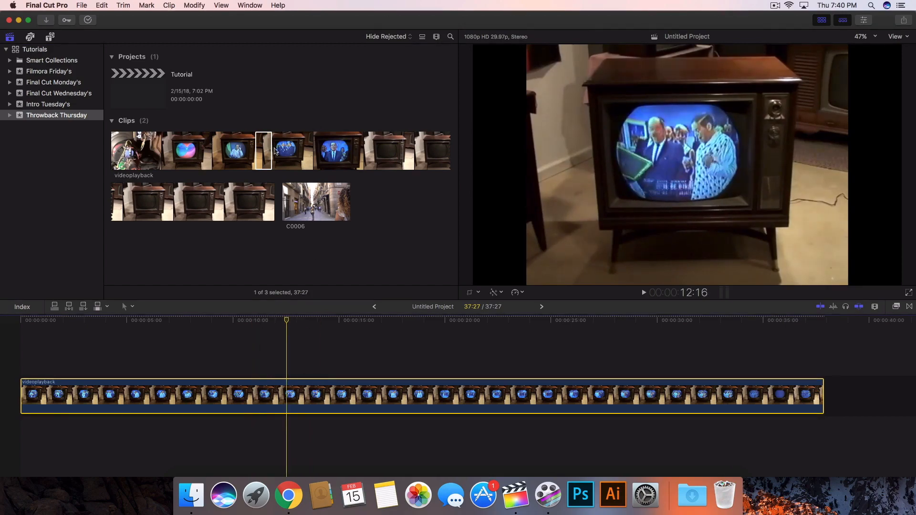
Connect the C0006 street clip beneath the videoplayback clip, starting about 3 seconds in.
{"action": "left_click", "coordinate": [305, 209]}
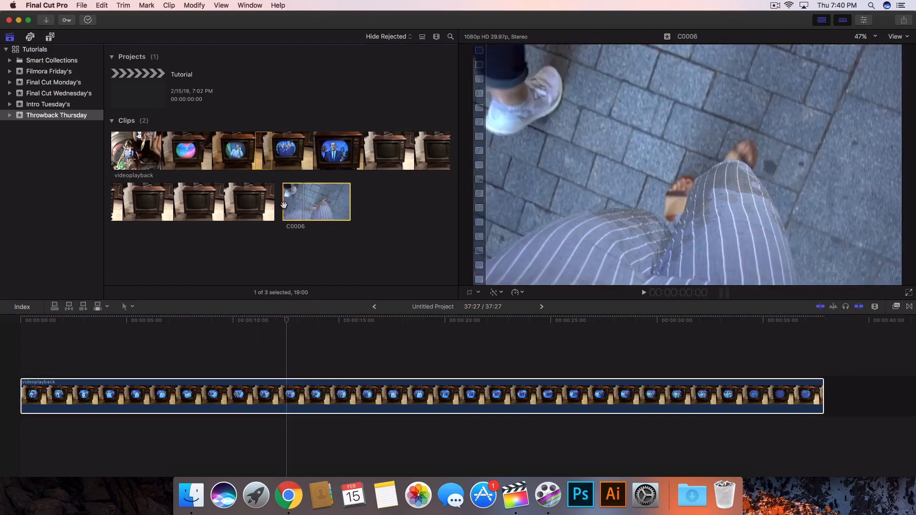
{"action": "left_click_drag", "start_coordinate": [310, 206], "coordinate": [93, 409]}
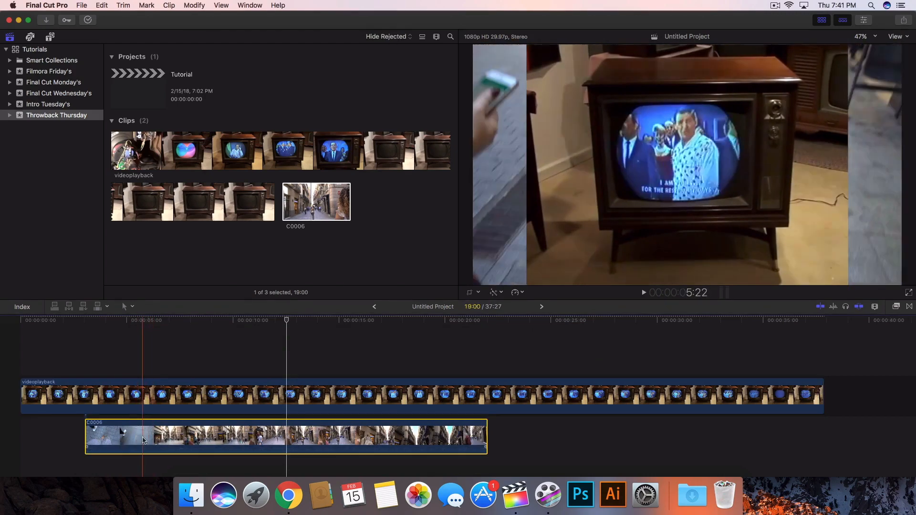
Toggle the C0006 clip on and off to compare it with the TV footage.
{"action": "left_click", "coordinate": [222, 322]}
{"action": "left_click", "coordinate": [224, 398]}
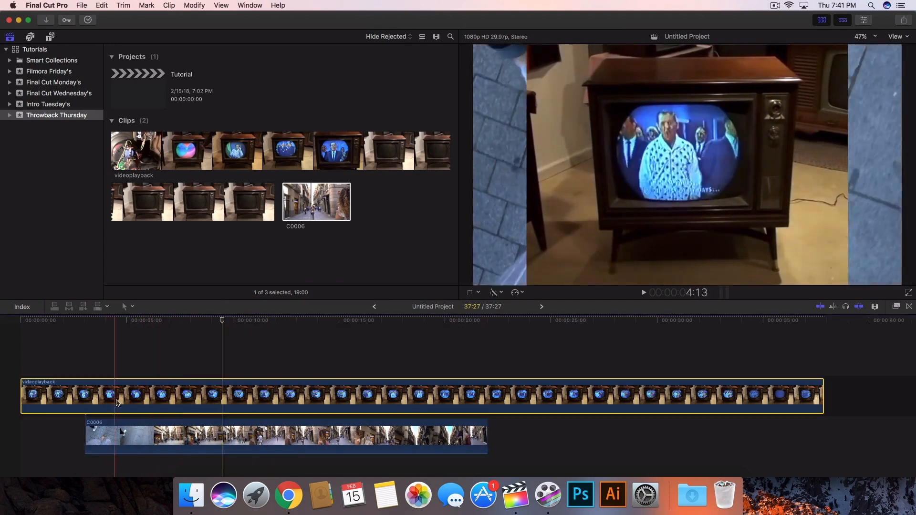
{"action": "left_click", "coordinate": [817, 21]}
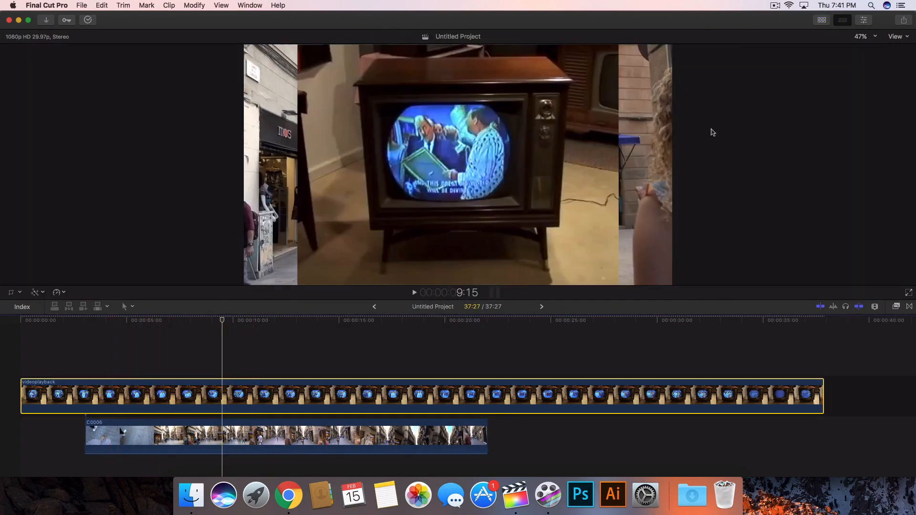
{"action": "left_click", "coordinate": [310, 436]}
{"action": "key", "text": "v"}
{"action": "key", "text": "v"}
{"action": "key", "text": "v"}
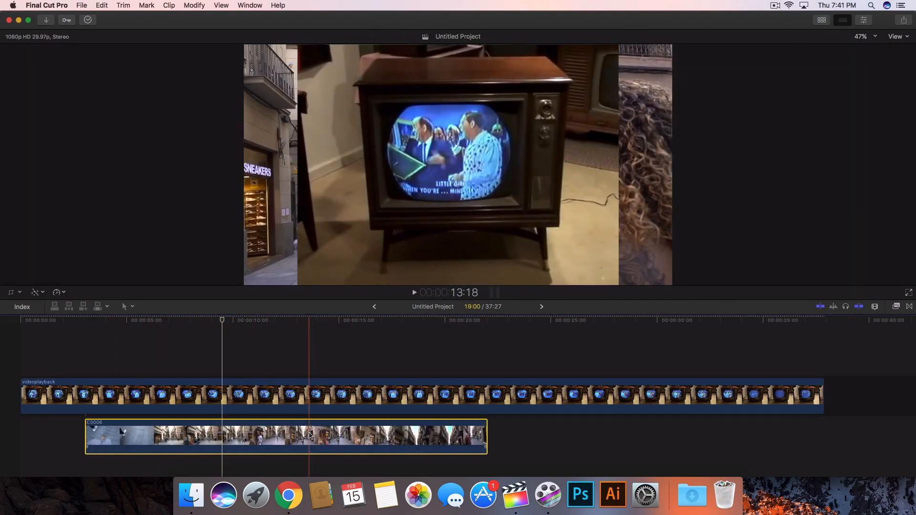
{"action": "key", "text": "v"}
{"action": "key", "text": "v"}
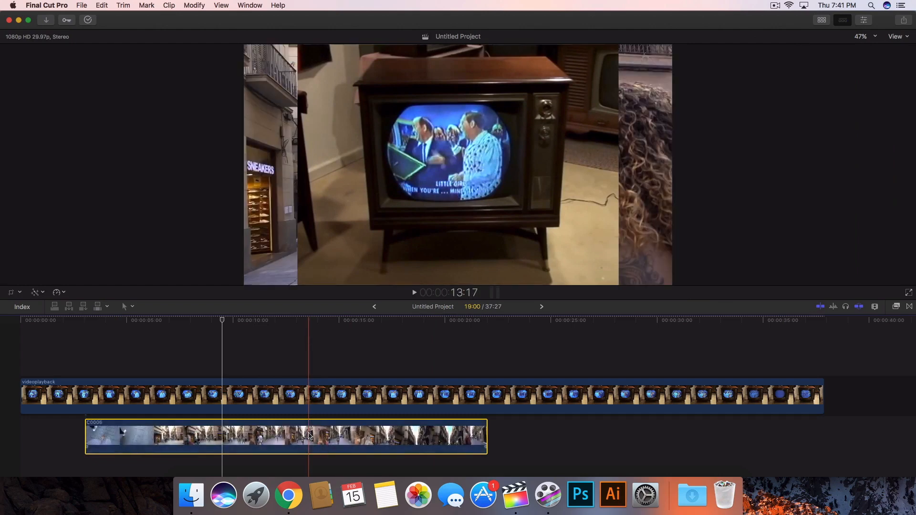
Apply the Draw Mask effect, found by searching effects for mask, to the videoplayback clip.
{"action": "left_click", "coordinate": [260, 401]}
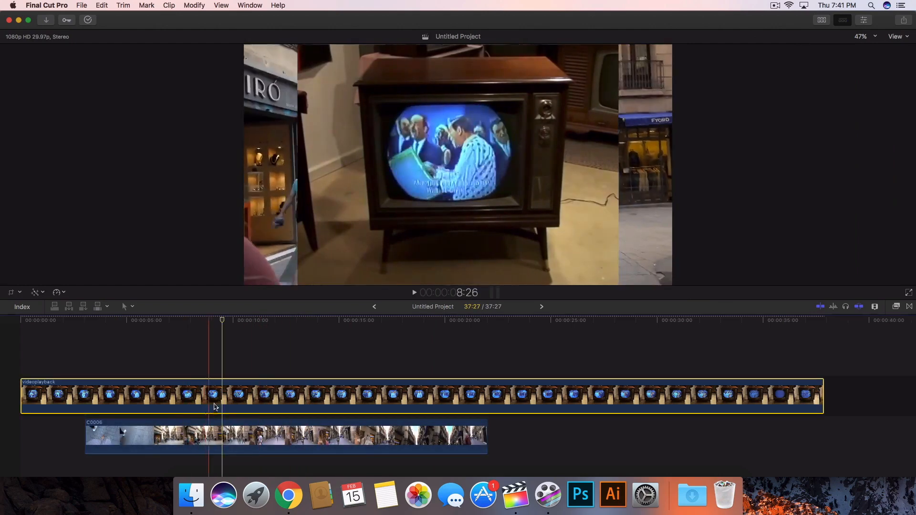
{"action": "left_click_drag", "start_coordinate": [222, 321], "coordinate": [219, 321]}
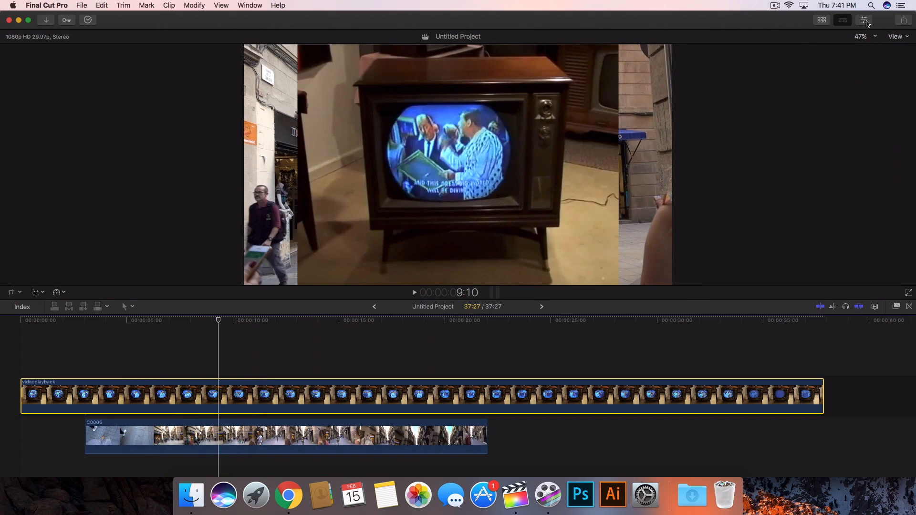
{"action": "left_click", "coordinate": [866, 21]}
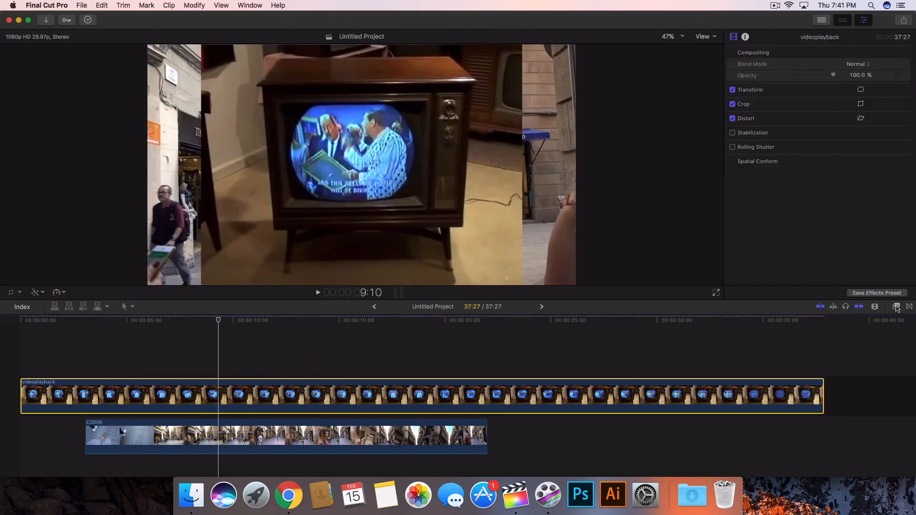
{"action": "left_click", "coordinate": [896, 307]}
{"action": "scroll", "coordinate": [778, 364], "scroll_direction": "up", "scroll_amount": 5}
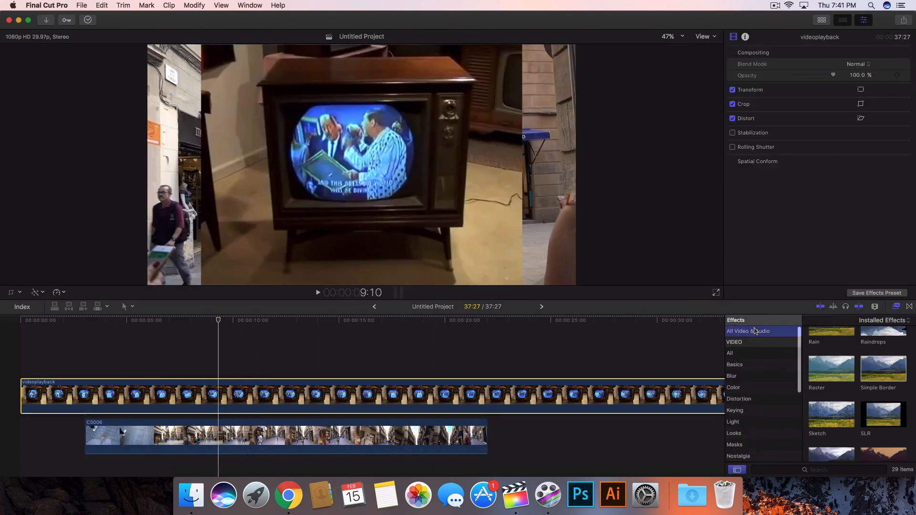
{"action": "left_click", "coordinate": [754, 331]}
{"action": "left_click", "coordinate": [836, 471]}
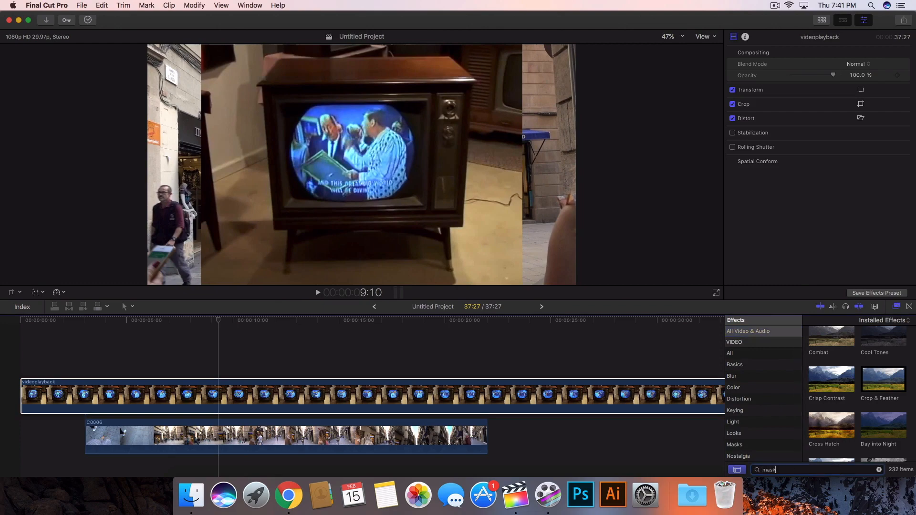
{"action": "left_click_drag", "start_coordinate": [834, 352], "coordinate": [603, 384]}
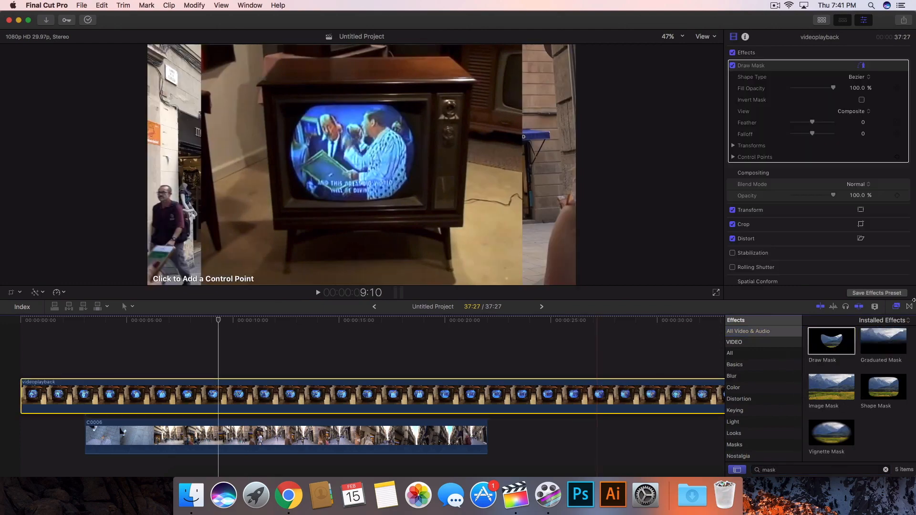
{"action": "left_click", "coordinate": [896, 307]}
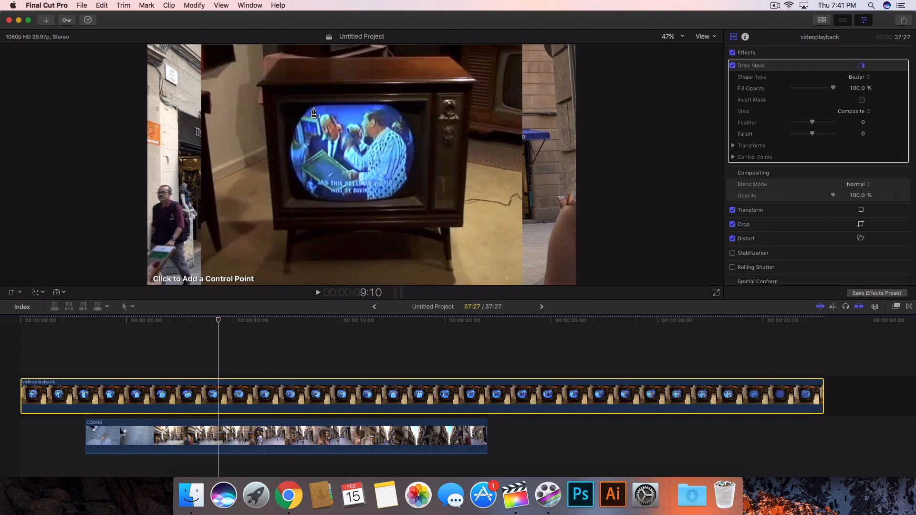
Draw a closed Bezier Draw Mask shape tracing the TV's rounded screen on the videoplayback clip.
{"action": "left_click", "coordinate": [313, 108]}
{"action": "mouse_move", "coordinate": [339, 106]}
{"action": "left_mouse_down"}
{"action": "mouse_move", "coordinate": [358, 106]}
{"action": "mouse_move", "coordinate": [317, 105]}
{"action": "mouse_move", "coordinate": [360, 106]}
{"action": "left_mouse_up"}
{"action": "key", "text": "super+z"}
{"action": "key", "text": "super+z"}
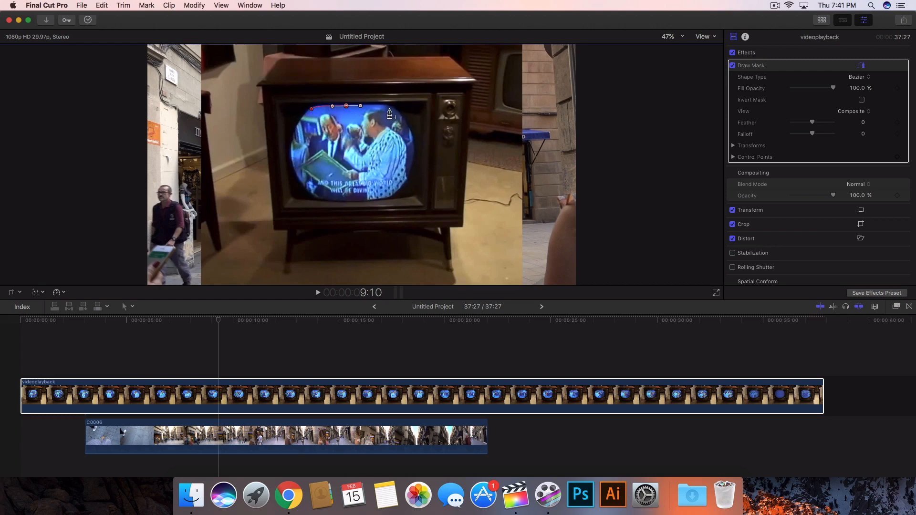
{"action": "left_click", "coordinate": [389, 107]}
{"action": "left_click_drag", "start_coordinate": [414, 144], "coordinate": [401, 188]}
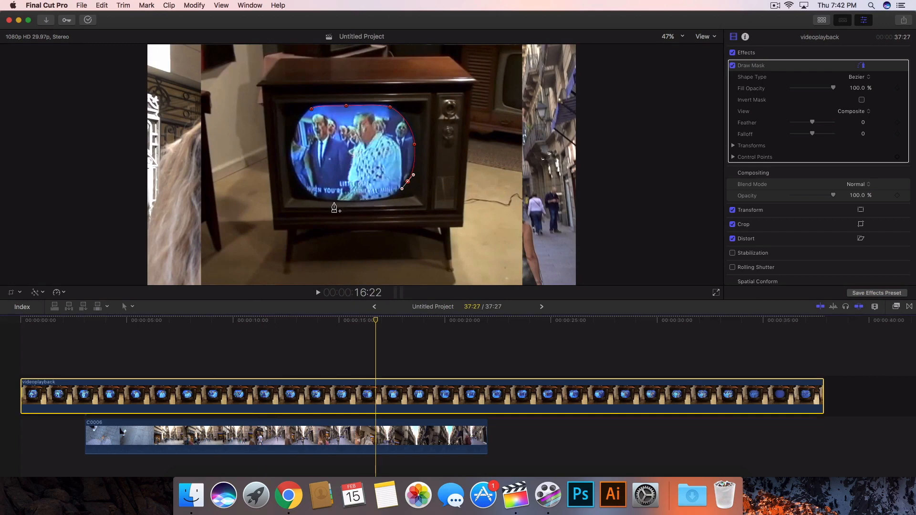
{"action": "left_click_drag", "start_coordinate": [382, 199], "coordinate": [336, 202]}
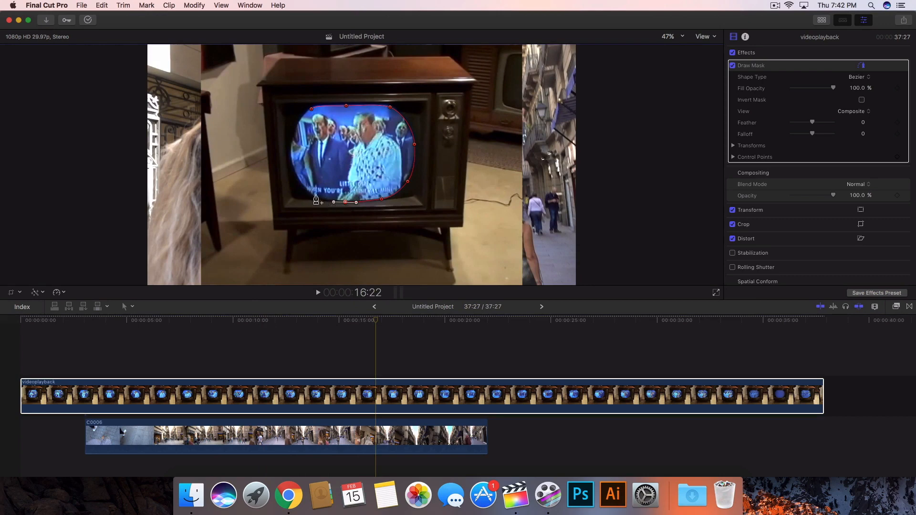
{"action": "left_click_drag", "start_coordinate": [303, 188], "coordinate": [295, 181]}
{"action": "left_click_drag", "start_coordinate": [291, 143], "coordinate": [292, 127]}
{"action": "left_click", "coordinate": [311, 110]}
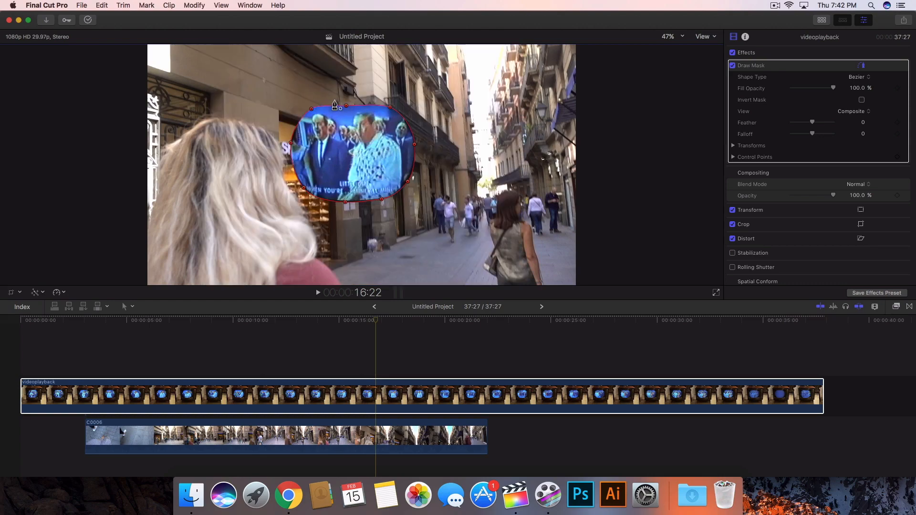
Invert the Draw Mask so the C0006 street footage shows through the TV screen.
{"action": "left_click", "coordinate": [338, 324]}
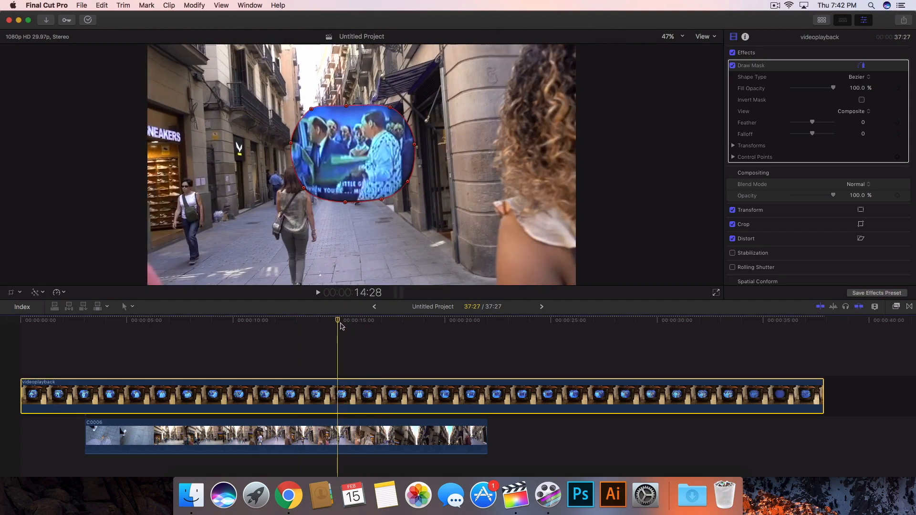
{"action": "left_click", "coordinate": [862, 100]}
{"action": "left_click", "coordinate": [322, 435]}
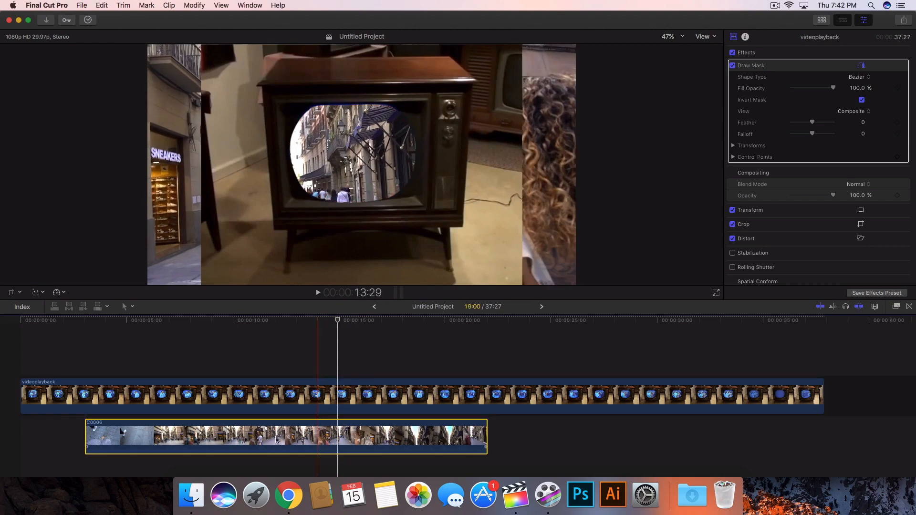
Try switching the mask's left control point between Linear and Smooth at about 12 seconds.
{"action": "left_click", "coordinate": [302, 391]}
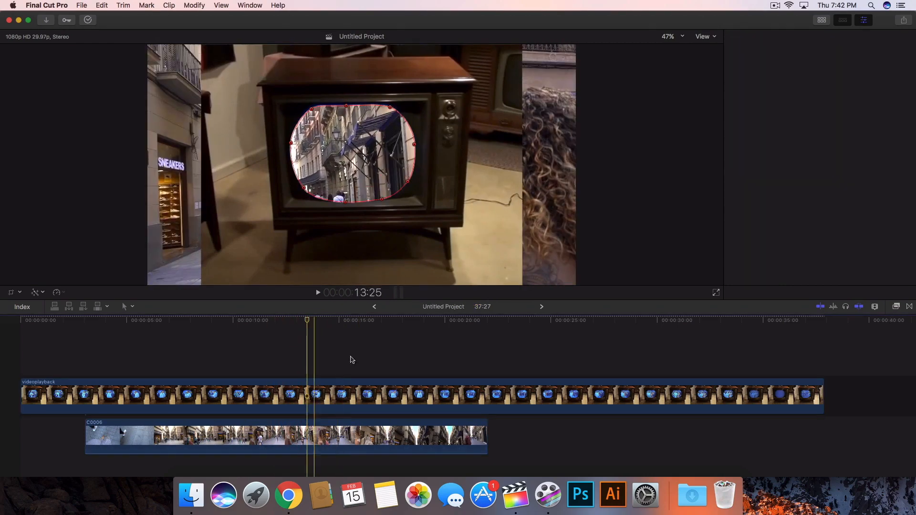
{"action": "left_click", "coordinate": [378, 427]}
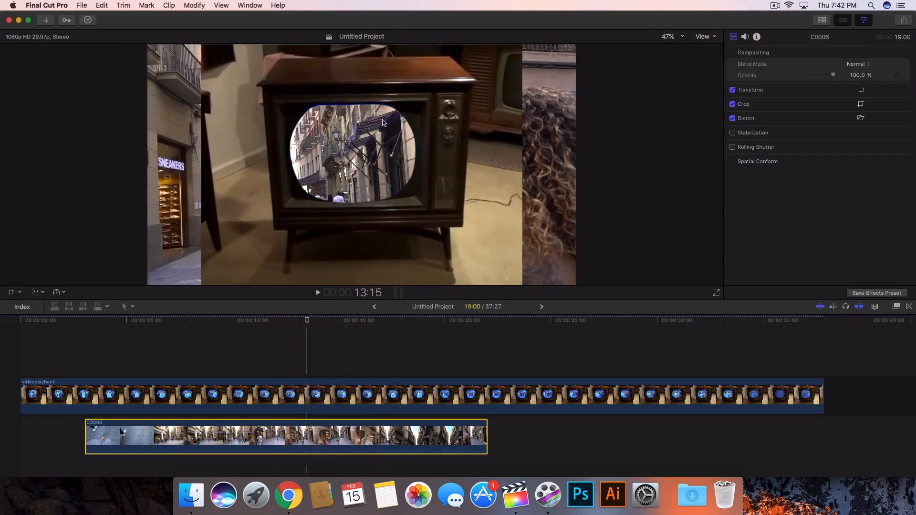
{"action": "left_click_drag", "start_coordinate": [306, 318], "coordinate": [277, 325]}
{"action": "left_click", "coordinate": [237, 396]}
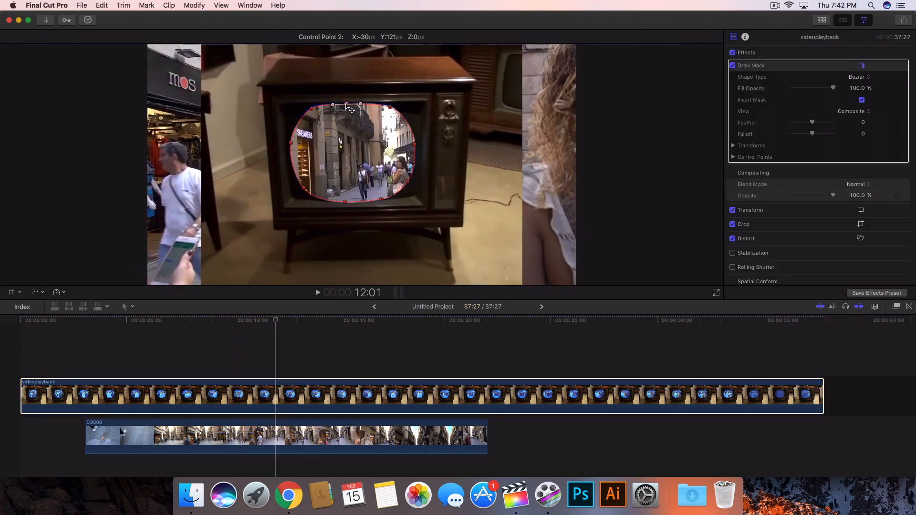
{"action": "left_click", "coordinate": [291, 143]}
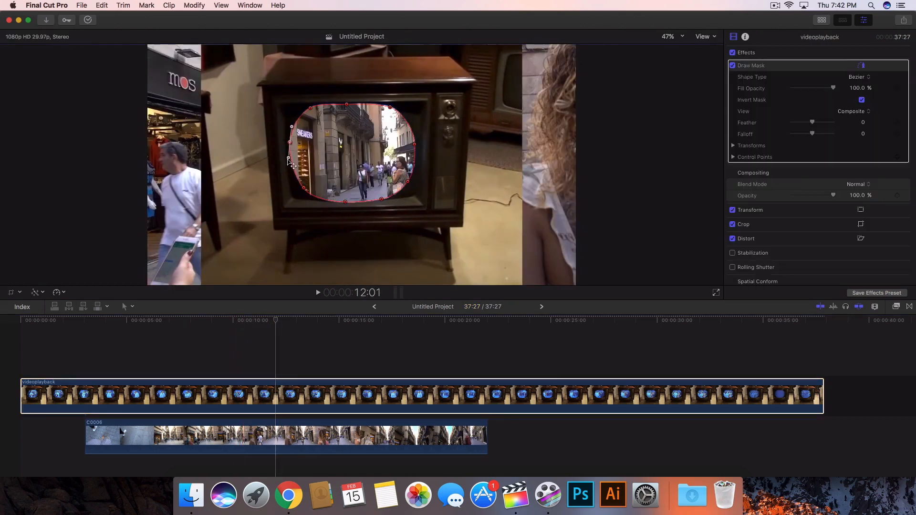
{"action": "right_click", "coordinate": [291, 143]}
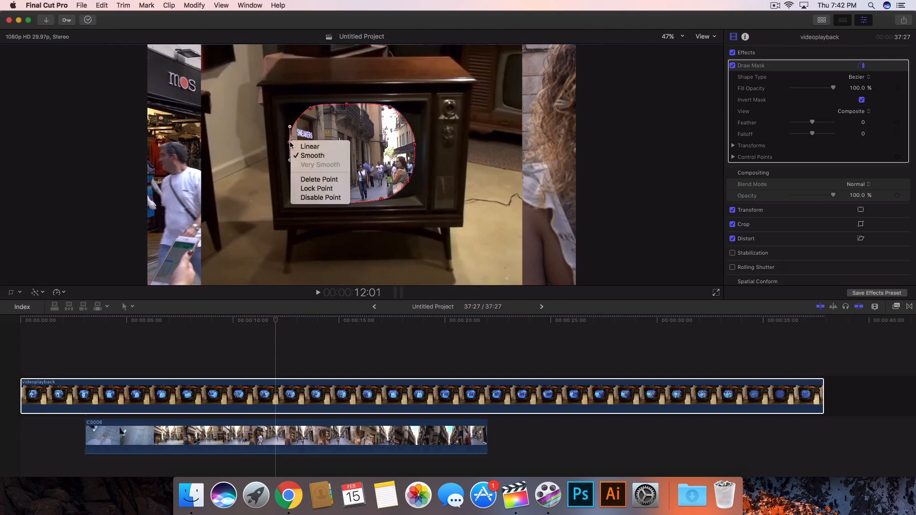
{"action": "left_click", "coordinate": [289, 143]}
{"action": "right_click", "coordinate": [291, 143]}
{"action": "left_click", "coordinate": [313, 148]}
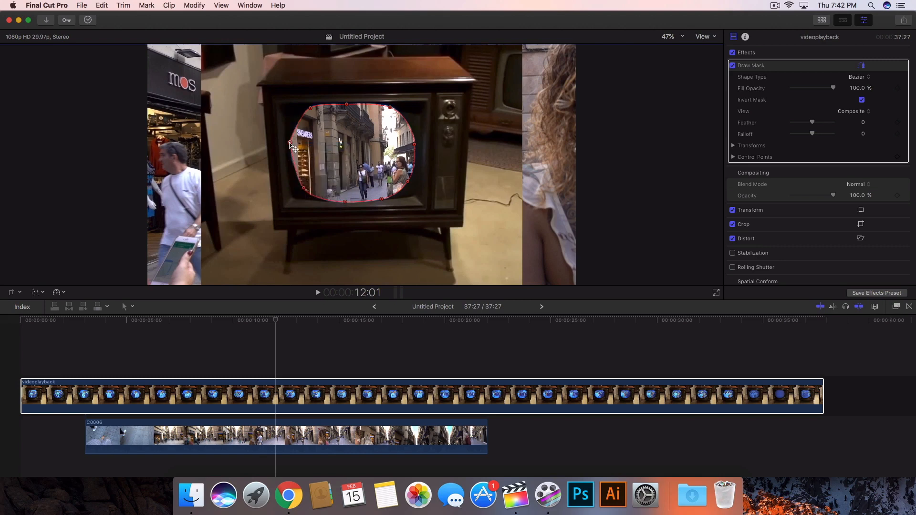
{"action": "right_click", "coordinate": [291, 143]}
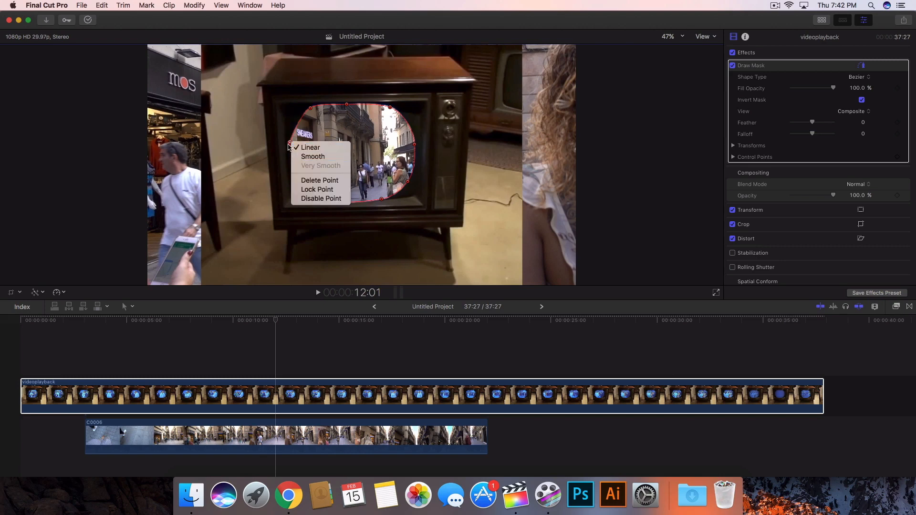
{"action": "left_click", "coordinate": [289, 142]}
{"action": "right_click", "coordinate": [290, 142]}
{"action": "left_click", "coordinate": [308, 158]}
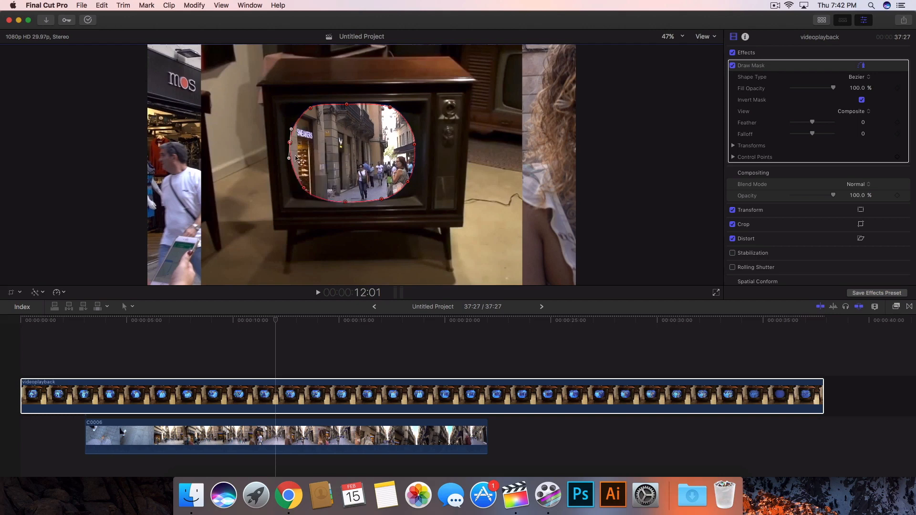
Nudge the mask's left control point slightly down and check the other points around the screen.
{"action": "left_click_drag", "start_coordinate": [291, 160], "coordinate": [290, 164]}
{"action": "left_click", "coordinate": [305, 189]}
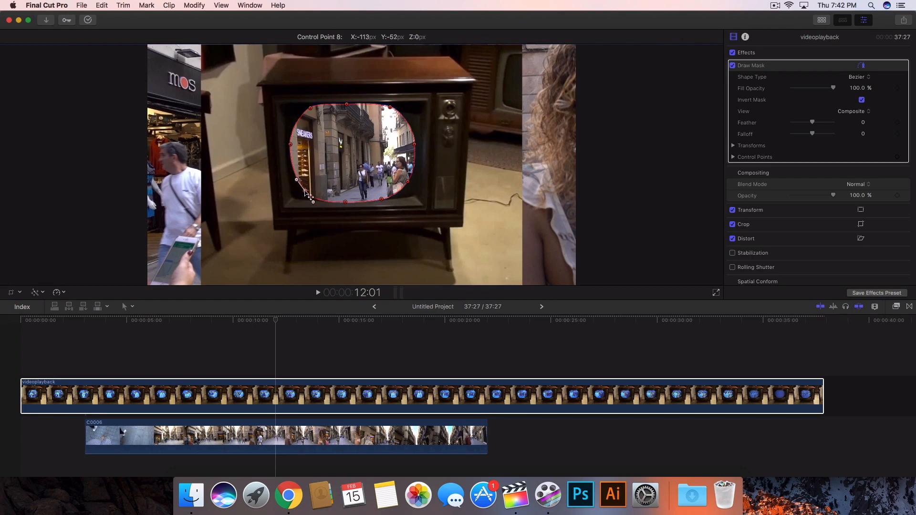
{"action": "left_click", "coordinate": [380, 200]}
{"action": "left_click", "coordinate": [408, 181]}
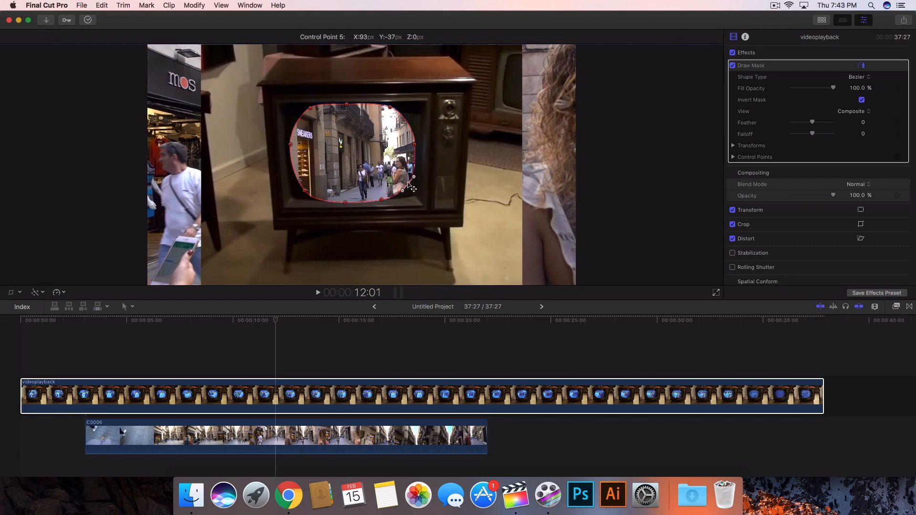
{"action": "left_click", "coordinate": [415, 143]}
{"action": "left_click", "coordinate": [346, 104]}
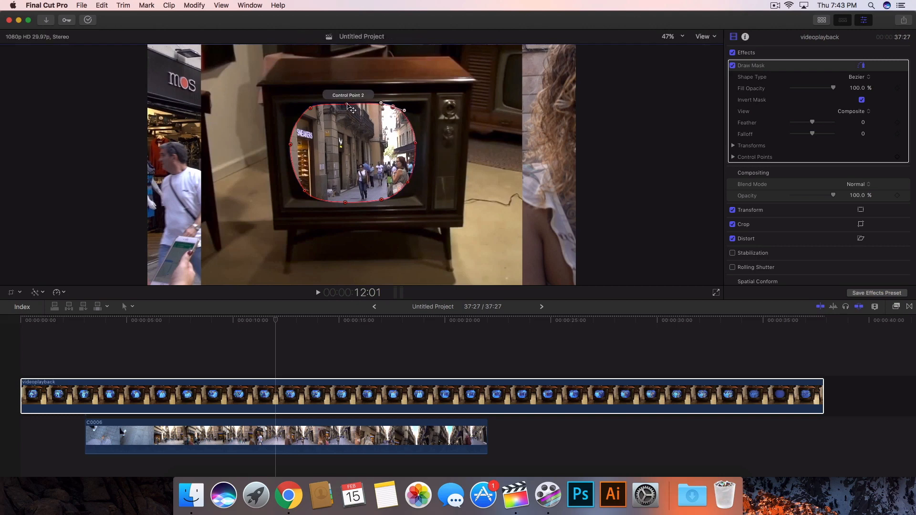
{"action": "left_click", "coordinate": [311, 108]}
Scale down the C0006 clip with Transform so the street scene fits inside the TV screen.
{"action": "left_click", "coordinate": [264, 341]}
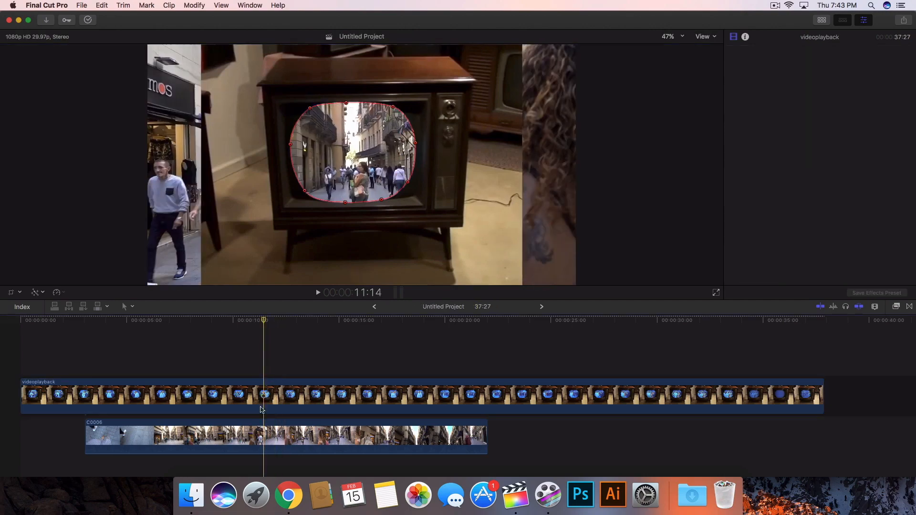
{"action": "left_click", "coordinate": [266, 434]}
{"action": "left_click_drag", "start_coordinate": [265, 322], "coordinate": [321, 336]}
{"action": "left_click", "coordinate": [232, 439]}
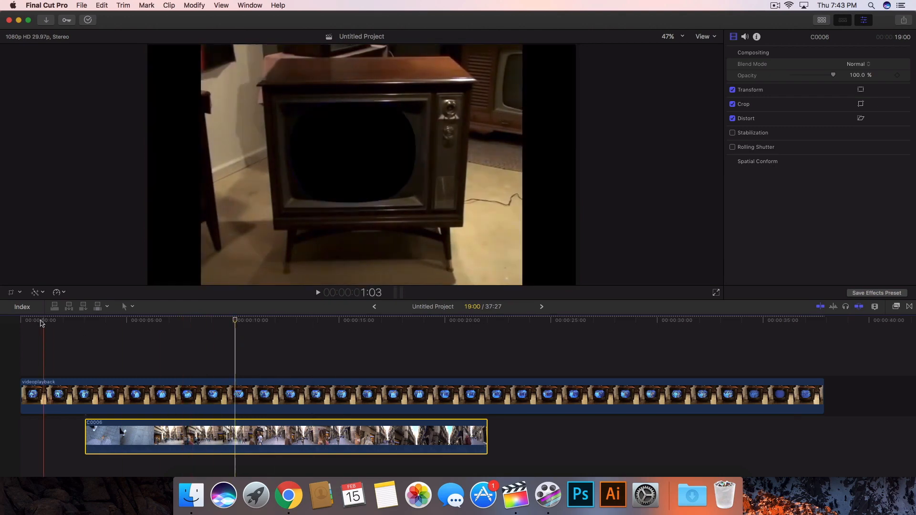
{"action": "left_click", "coordinate": [19, 295]}
{"action": "left_click", "coordinate": [21, 293]}
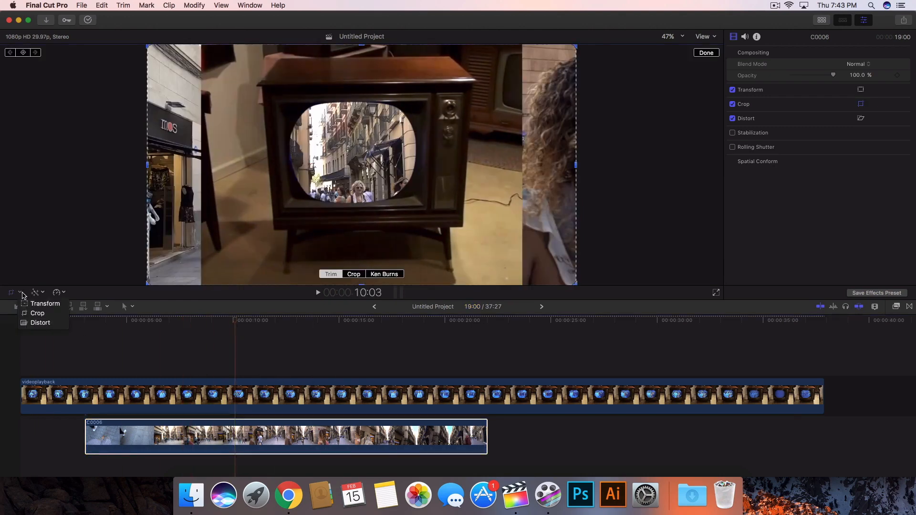
{"action": "left_click", "coordinate": [30, 302]}
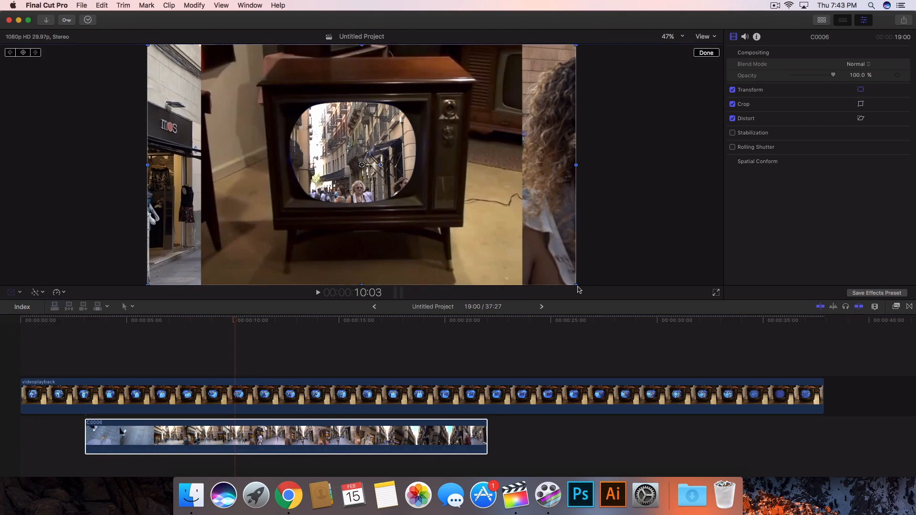
{"action": "left_click_drag", "start_coordinate": [578, 289], "coordinate": [452, 199]}
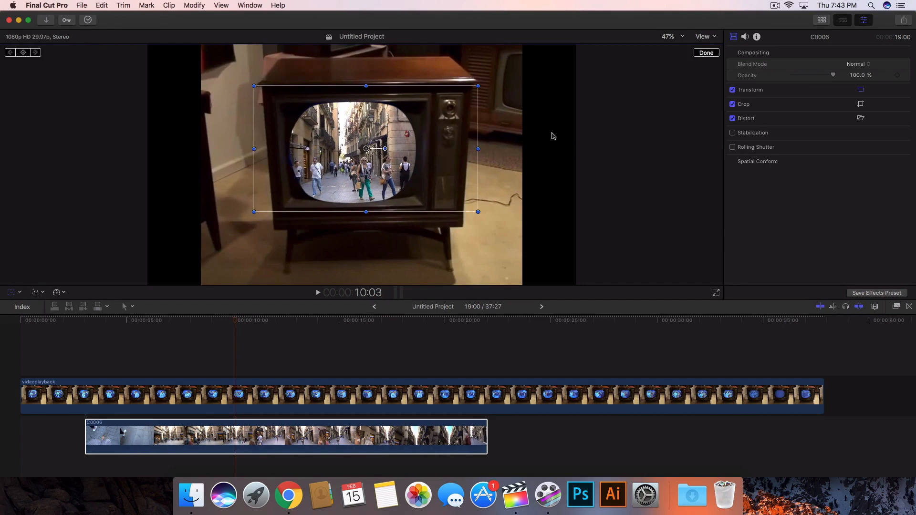
{"action": "left_click", "coordinate": [705, 52]}
Play back the composite from about 3 seconds to review the TV effect.
{"action": "left_click", "coordinate": [100, 326]}
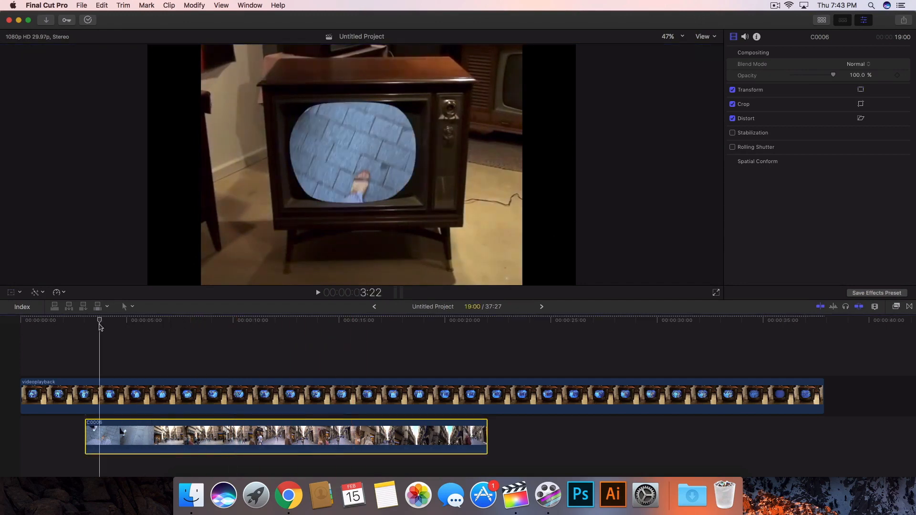
{"action": "key", "text": "space"}
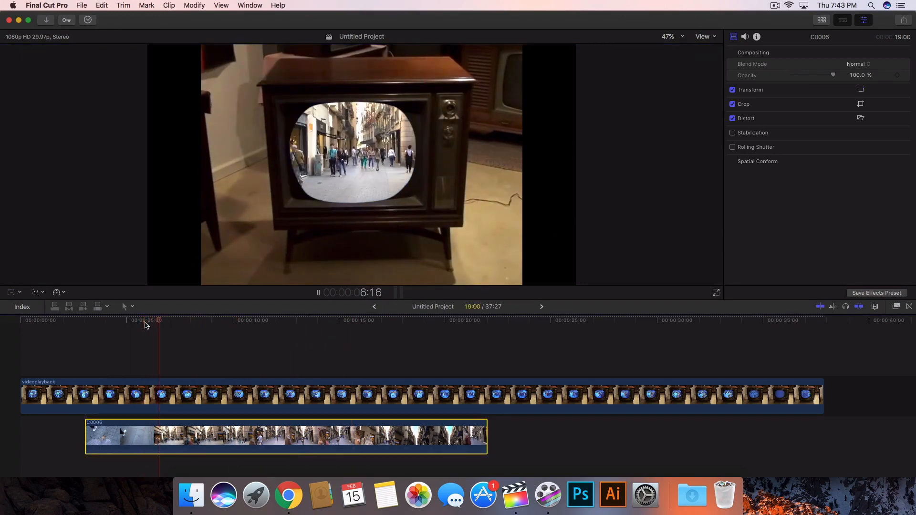
{"action": "key", "text": "space"}
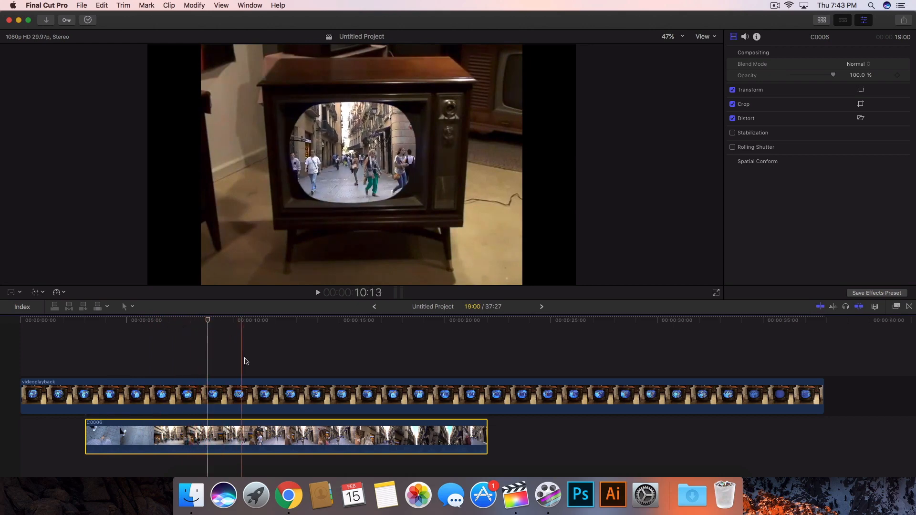
{"action": "left_click", "coordinate": [301, 325]}
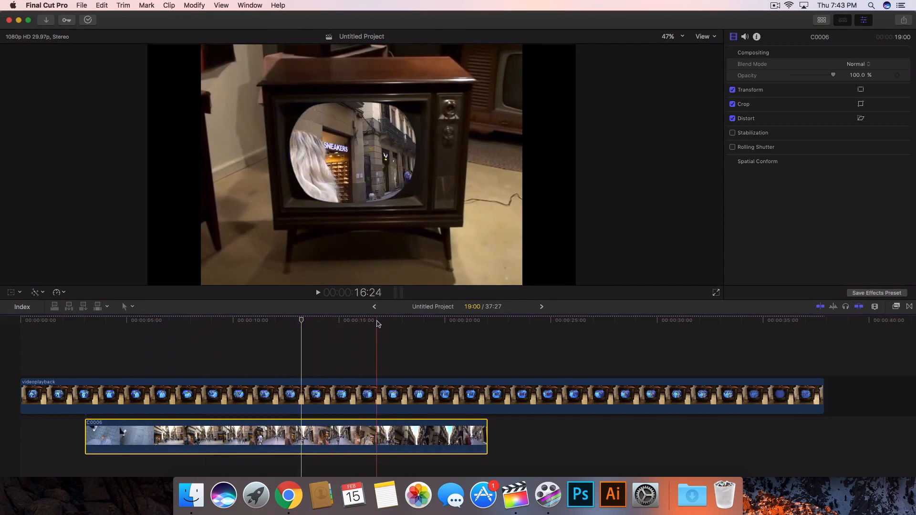
Apply the Aged Film effect from the Stylize effects to the C0006 clip and play it back.
{"action": "left_click", "coordinate": [896, 308]}
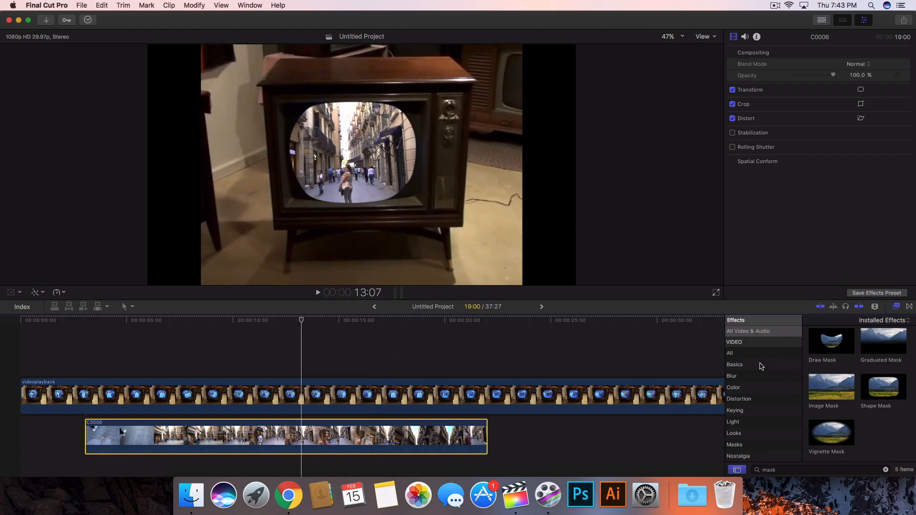
{"action": "scroll", "coordinate": [756, 409], "scroll_direction": "down", "scroll_amount": 3}
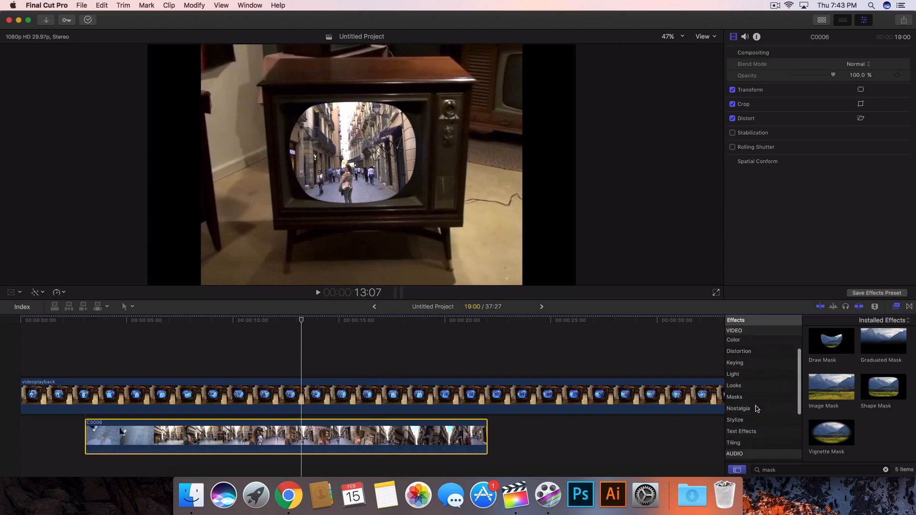
{"action": "left_click", "coordinate": [753, 353]}
{"action": "left_click", "coordinate": [886, 469]}
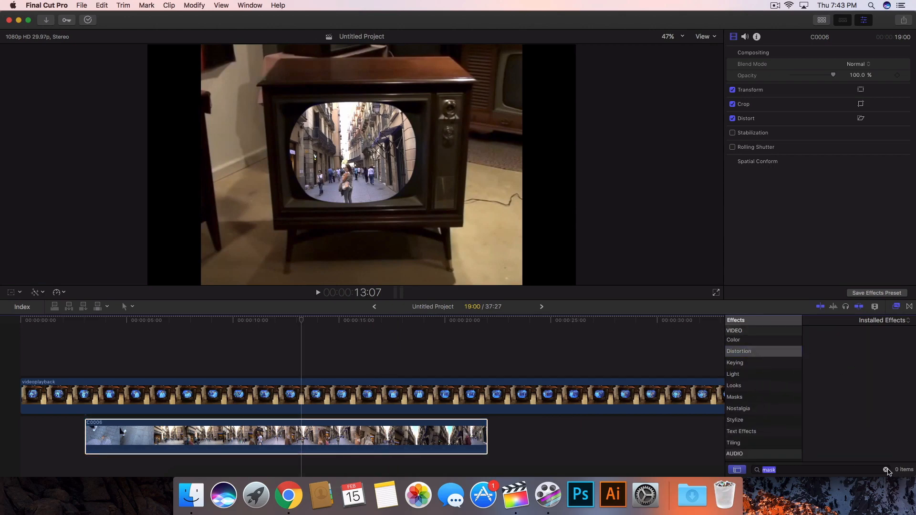
{"action": "scroll", "coordinate": [849, 398], "scroll_direction": "down", "scroll_amount": 10}
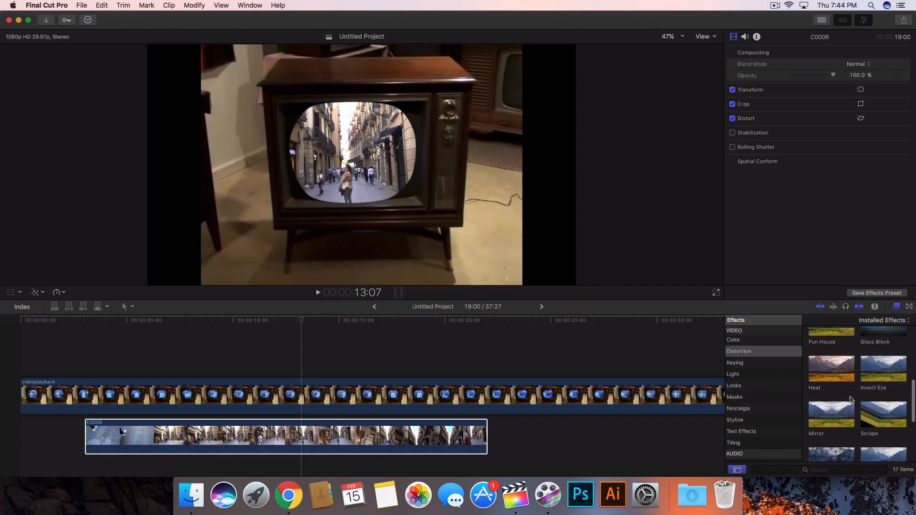
{"action": "scroll", "coordinate": [850, 399], "scroll_direction": "up", "scroll_amount": 10}
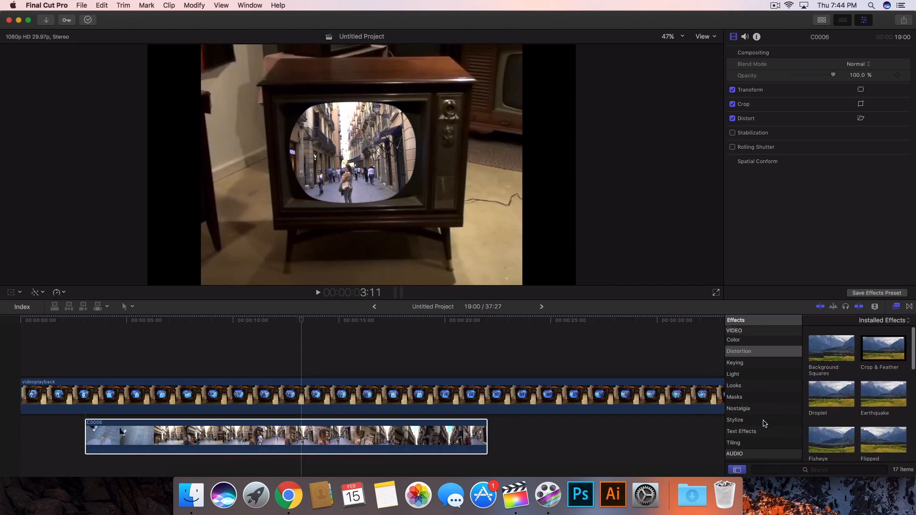
{"action": "left_click", "coordinate": [752, 419]}
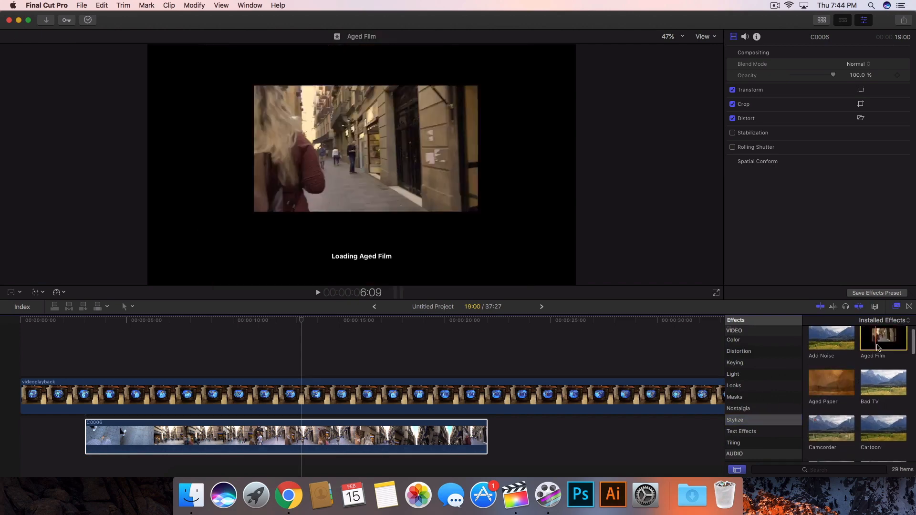
{"action": "left_click_drag", "start_coordinate": [869, 340], "coordinate": [377, 435]}
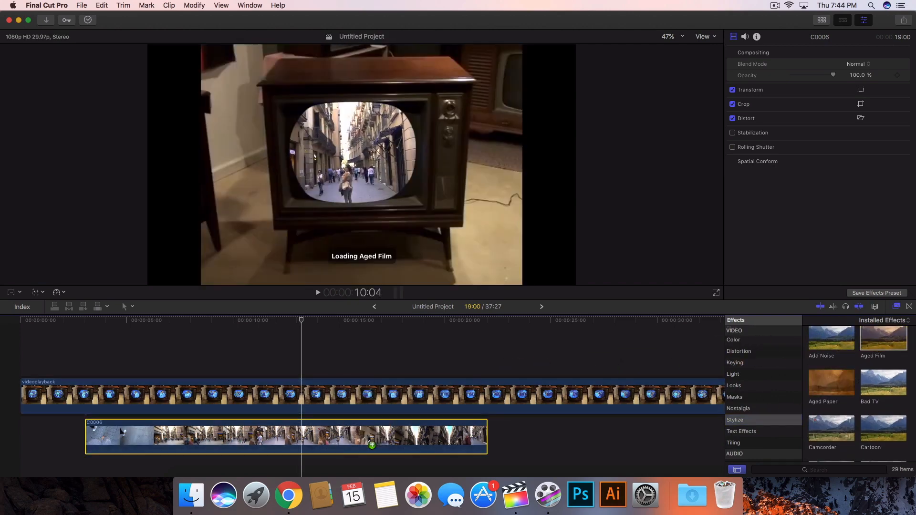
{"action": "key", "text": "space"}
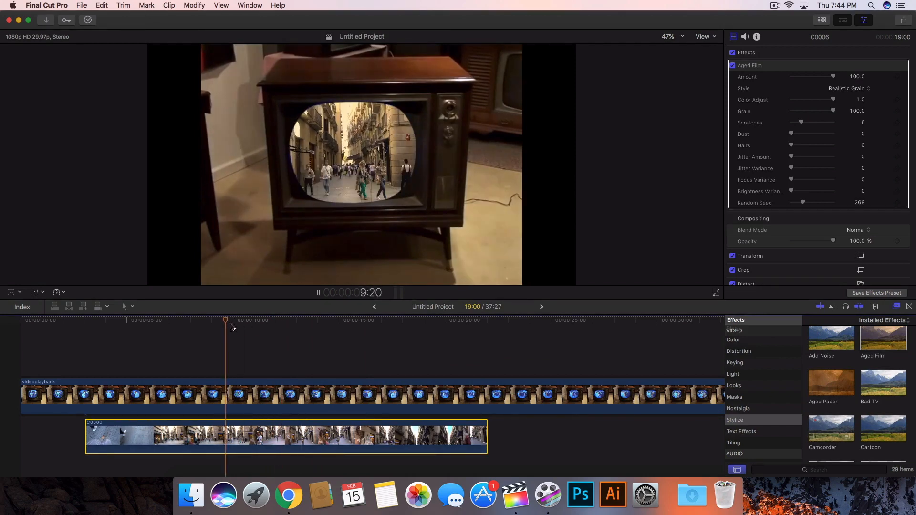
{"action": "key", "text": "space"}
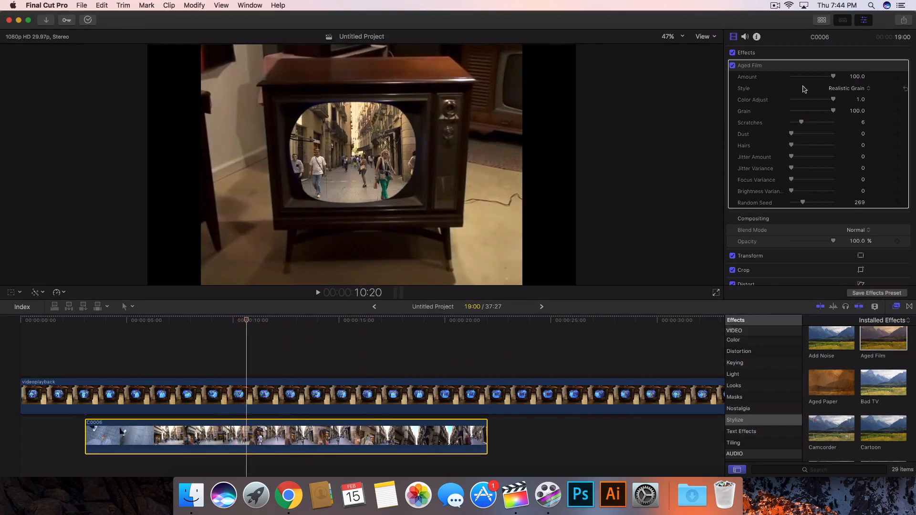
Keep the Aged Film style on Realistic Grain and set Color Adjust to 0.52 and Scratches to 20.
{"action": "left_click", "coordinate": [840, 89]}
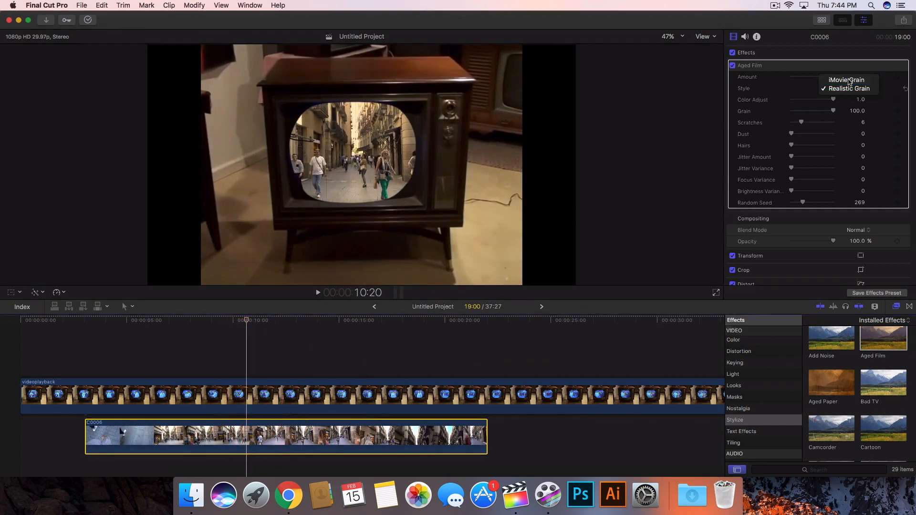
{"action": "left_click", "coordinate": [848, 81]}
{"action": "left_click", "coordinate": [847, 89]}
{"action": "left_click", "coordinate": [843, 95]}
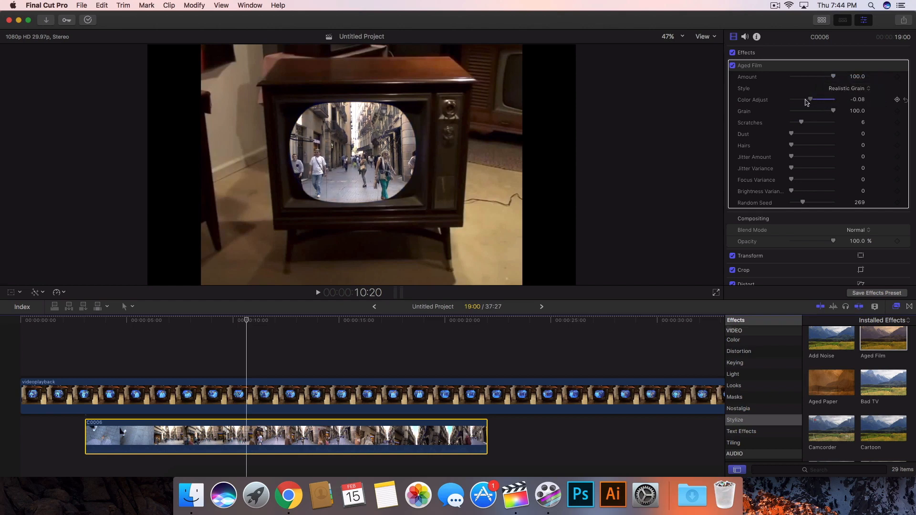
{"action": "mouse_move", "coordinate": [826, 101]}
{"action": "left_mouse_down"}
{"action": "mouse_move", "coordinate": [784, 102]}
{"action": "mouse_move", "coordinate": [823, 99]}
{"action": "left_mouse_up"}
{"action": "mouse_move", "coordinate": [833, 111]}
{"action": "left_mouse_down"}
{"action": "mouse_move", "coordinate": [804, 111]}
{"action": "mouse_move", "coordinate": [832, 111]}
{"action": "left_mouse_up"}
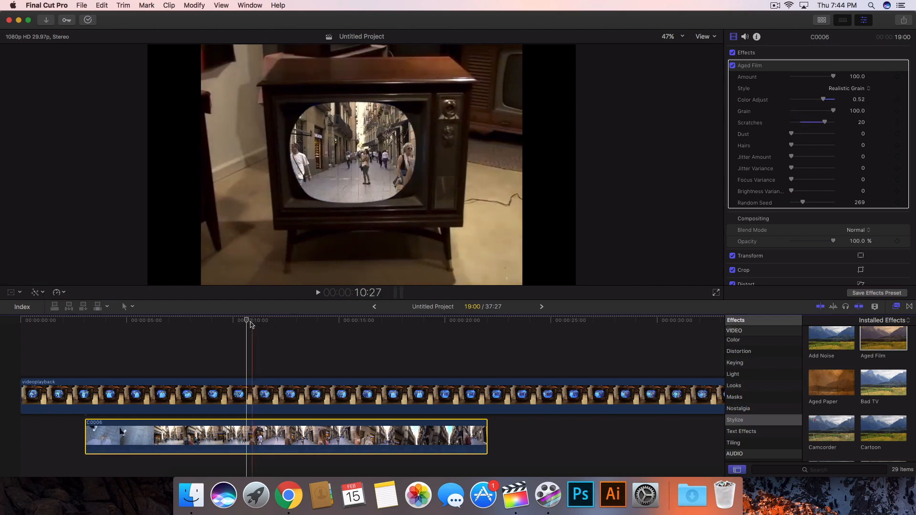
Reduce the Aged Film Scratches to 2 and play a section of the composite to preview it.
{"action": "mouse_move", "coordinate": [251, 321]}
{"action": "left_mouse_down"}
{"action": "mouse_move", "coordinate": [232, 321]}
{"action": "mouse_move", "coordinate": [256, 322]}
{"action": "left_mouse_up"}
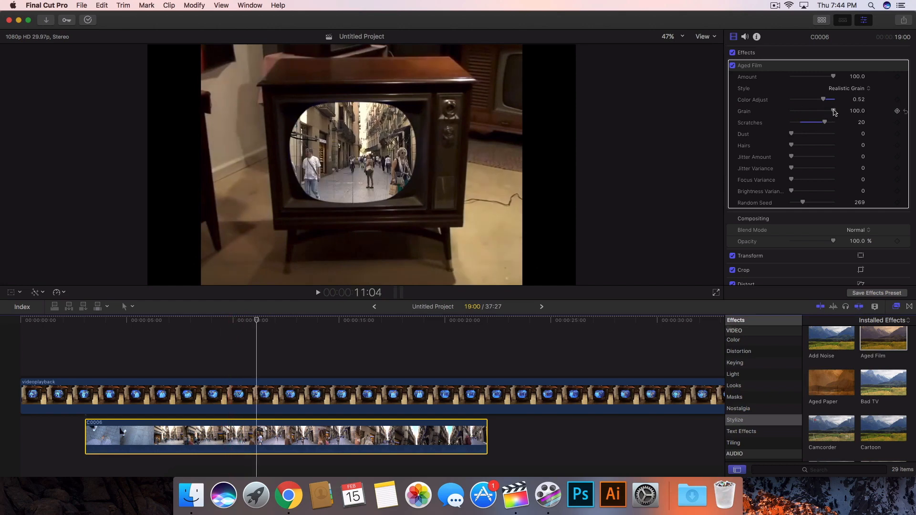
{"action": "left_click_drag", "start_coordinate": [809, 125], "coordinate": [780, 124]}
{"action": "key", "text": "space"}
{"action": "key", "text": "space"}
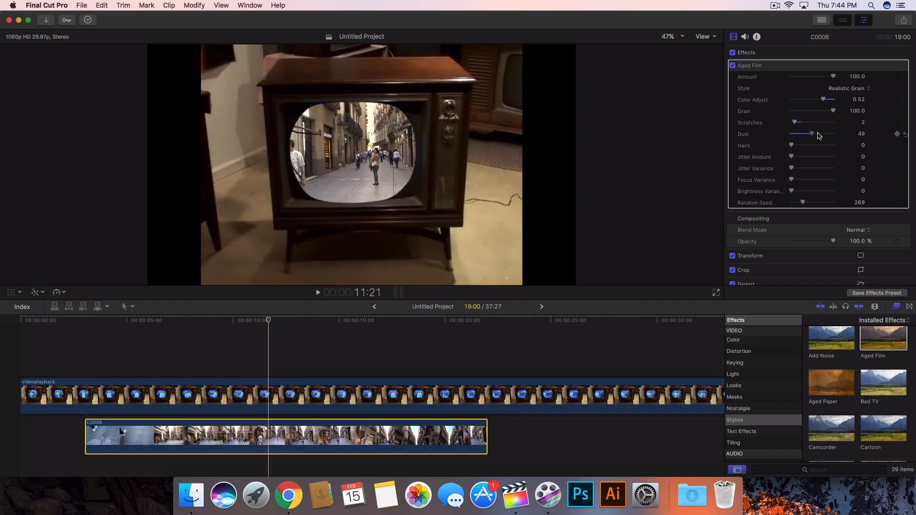
Raise the Aged Film Dust to 72 and Hairs to 10, previewing playback between adjustments.
{"action": "left_click_drag", "start_coordinate": [821, 134], "coordinate": [819, 134]}
{"action": "left_click_drag", "start_coordinate": [252, 321], "coordinate": [211, 320]}
{"action": "key", "text": "space"}
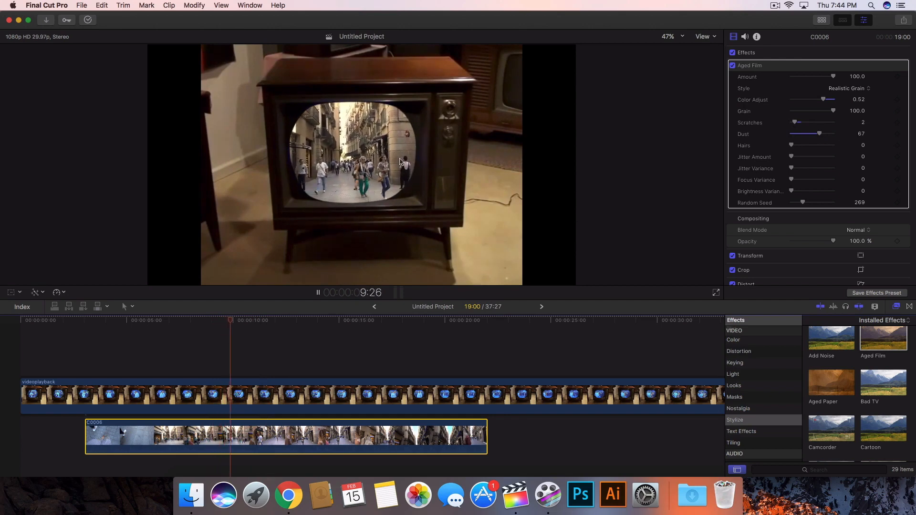
{"action": "key", "text": "space"}
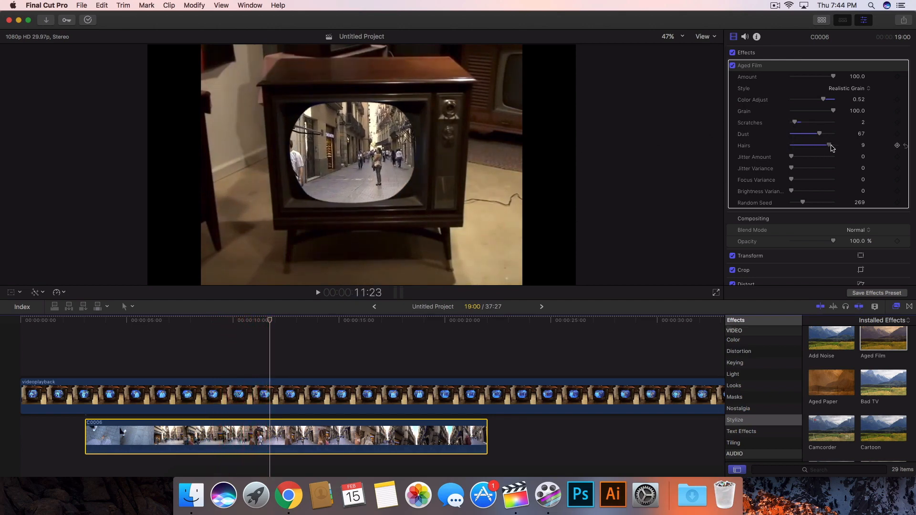
{"action": "left_click", "coordinate": [165, 339]}
{"action": "key", "text": "space"}
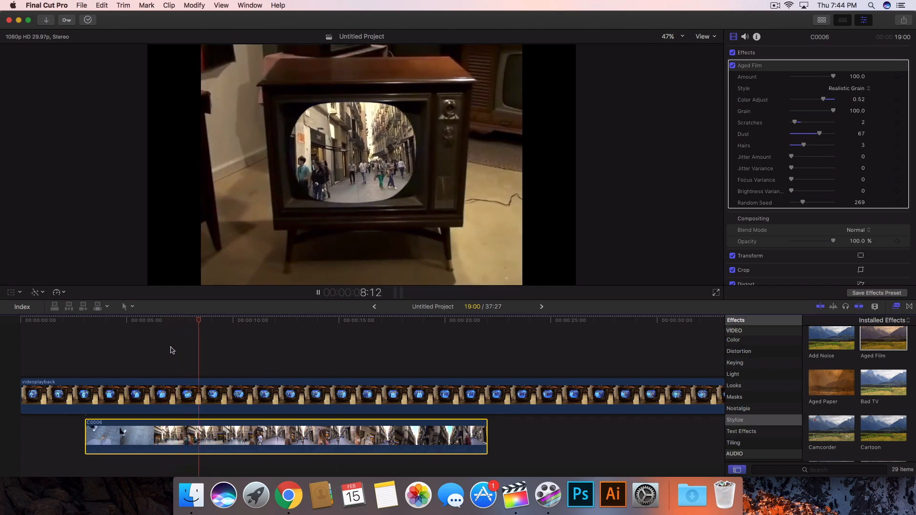
{"action": "key", "text": "space"}
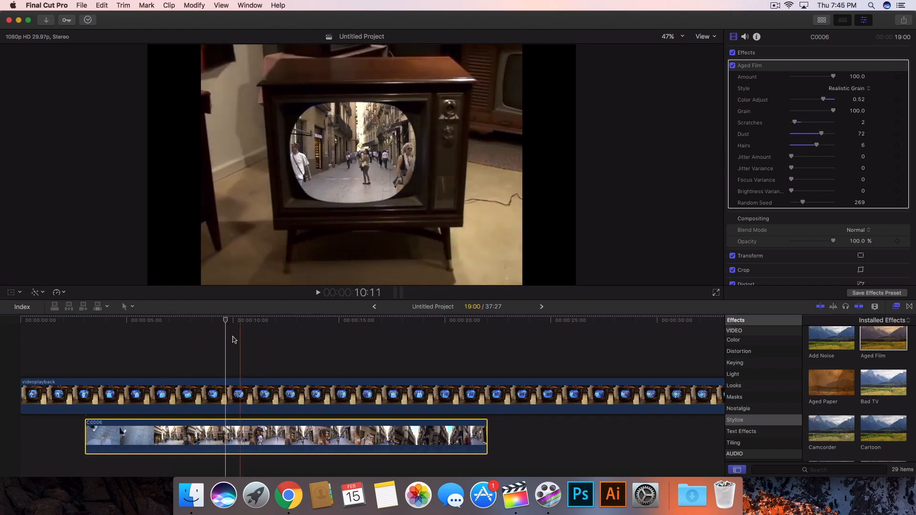
{"action": "left_click_drag", "start_coordinate": [792, 157], "coordinate": [810, 161]}
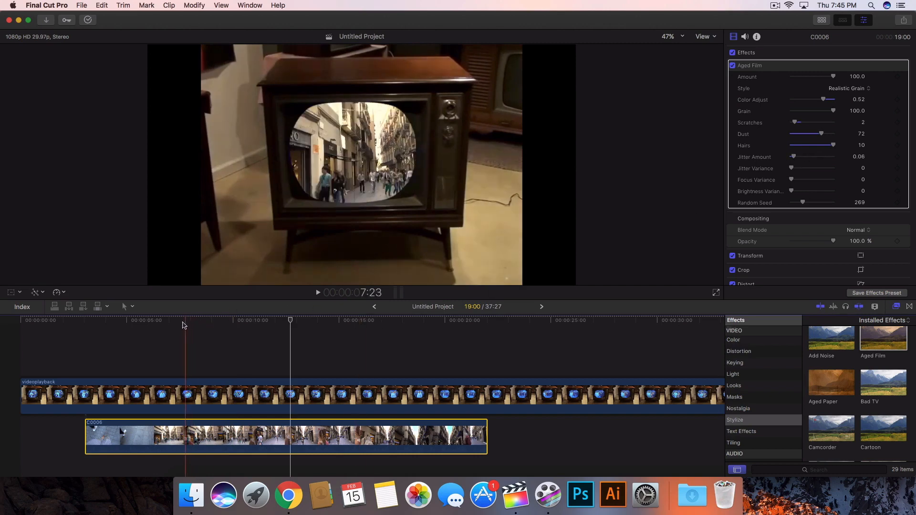
{"action": "left_click", "coordinate": [157, 321]}
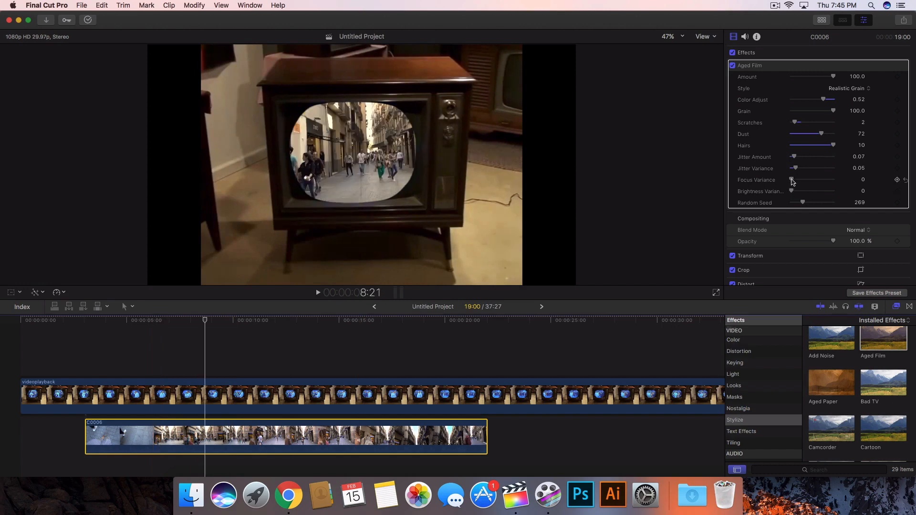
Set Jitter Amount to 0.07, Jitter Variance to 0.05 and Focus Variance to 10.0, and play back.
{"action": "mouse_move", "coordinate": [792, 181]}
{"action": "left_mouse_down"}
{"action": "mouse_move", "coordinate": [822, 182]}
{"action": "mouse_move", "coordinate": [798, 182]}
{"action": "left_mouse_up"}
{"action": "key", "text": "space"}
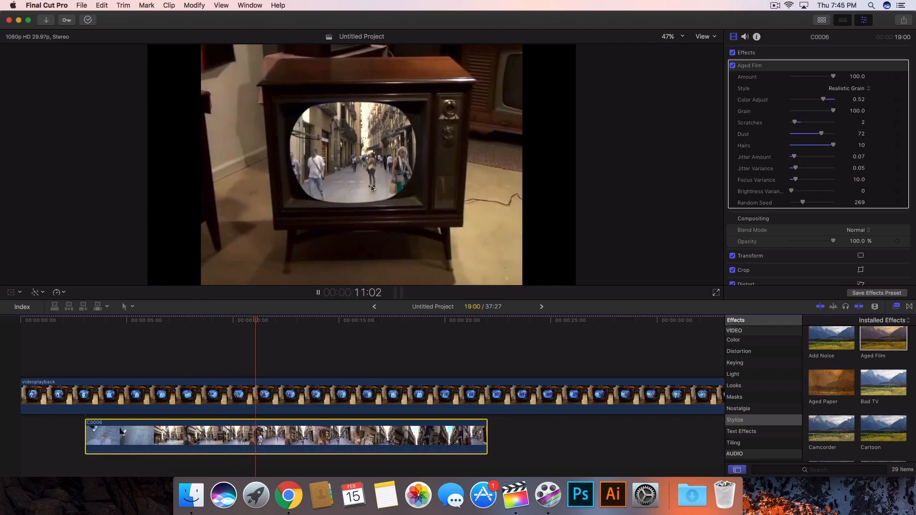
{"action": "key", "text": "space"}
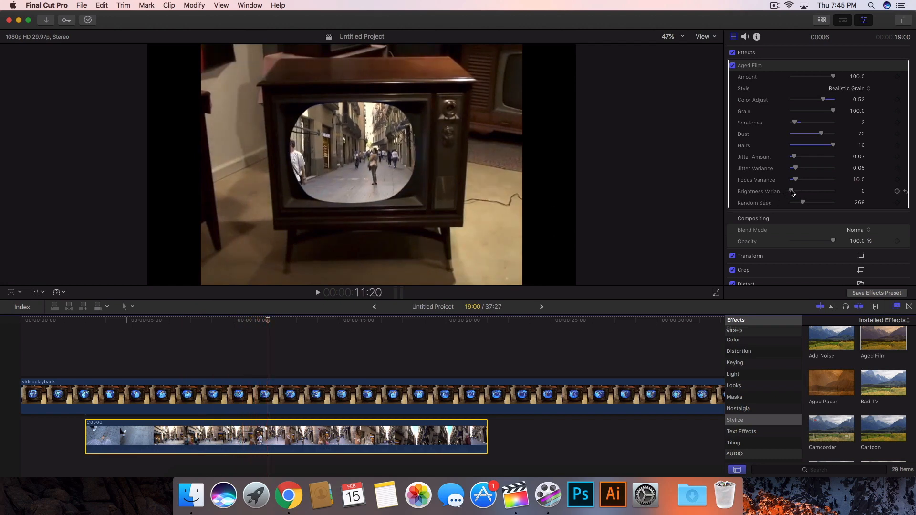
Set Brightness Variance to 0.32 and Random Seed to 321, playing back the composite to preview.
{"action": "mouse_move", "coordinate": [792, 192]}
{"action": "left_mouse_down"}
{"action": "mouse_move", "coordinate": [828, 192]}
{"action": "mouse_move", "coordinate": [782, 190]}
{"action": "mouse_move", "coordinate": [804, 193]}
{"action": "left_mouse_up"}
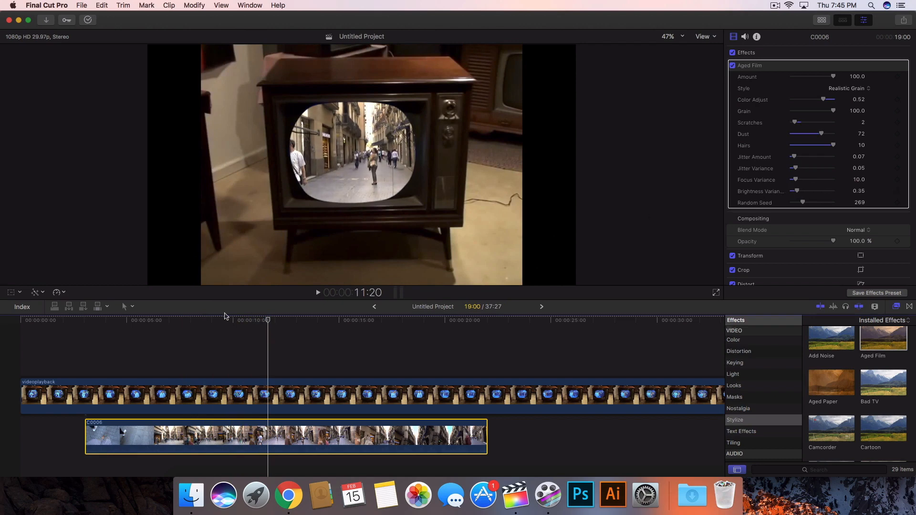
{"action": "left_click", "coordinate": [128, 319]}
{"action": "key", "text": "space"}
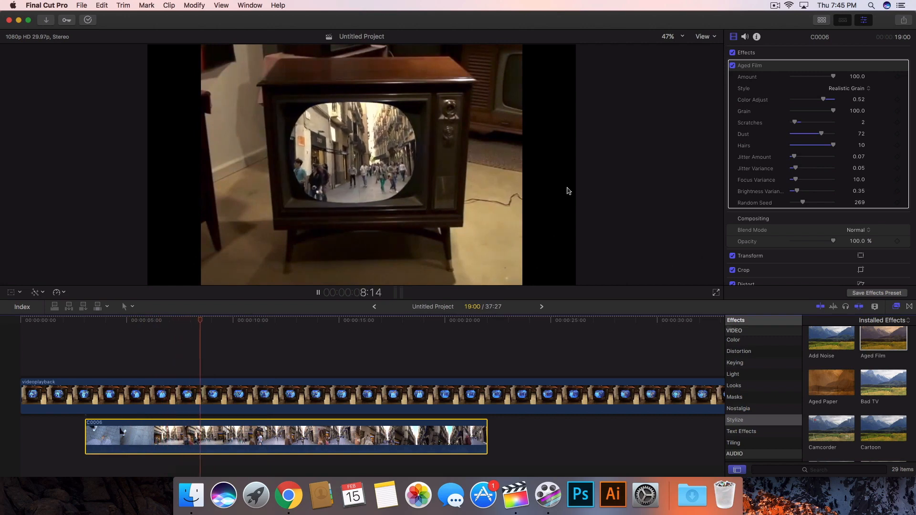
{"action": "key", "text": "space"}
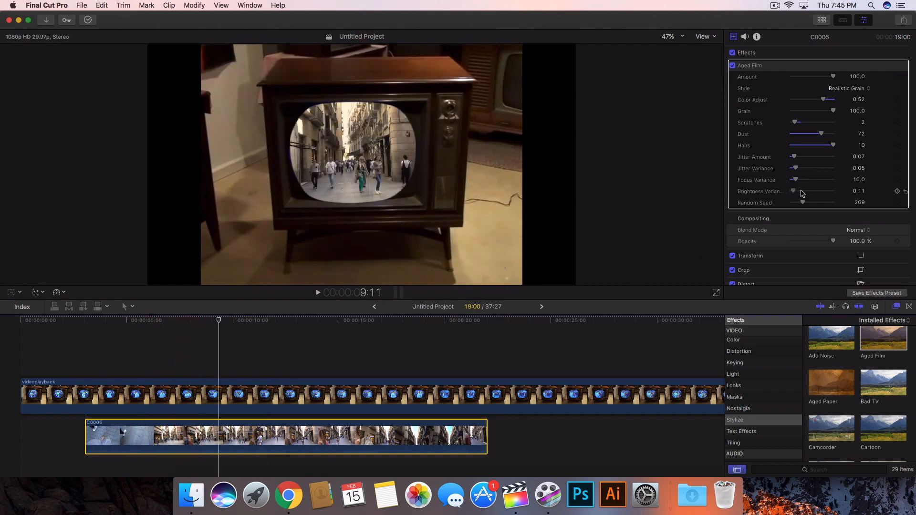
{"action": "left_click_drag", "start_coordinate": [803, 193], "coordinate": [813, 192]}
{"action": "key", "text": "space"}
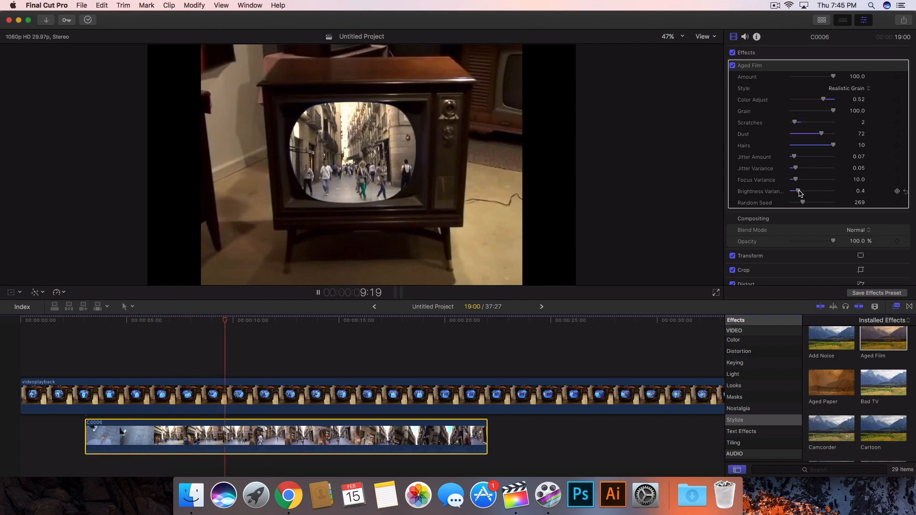
{"action": "key", "text": "space"}
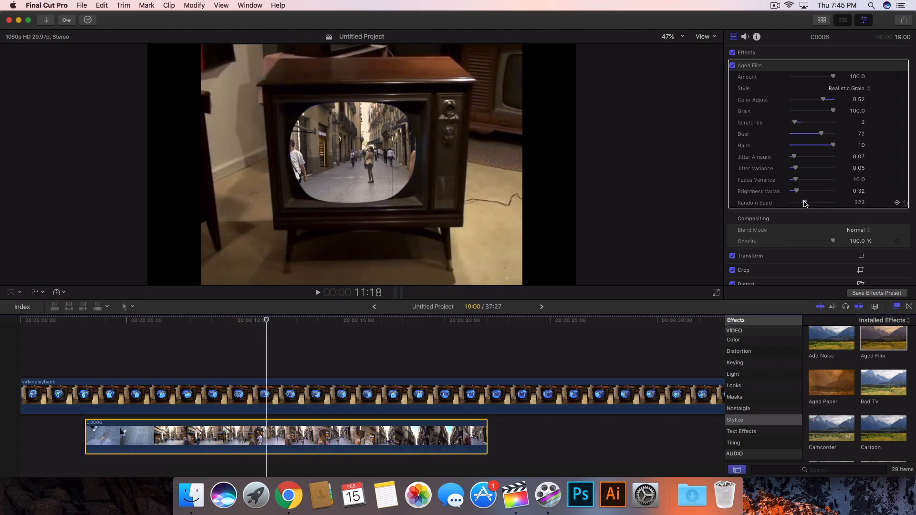
{"action": "key", "text": "space"}
{"action": "key", "text": "space"}
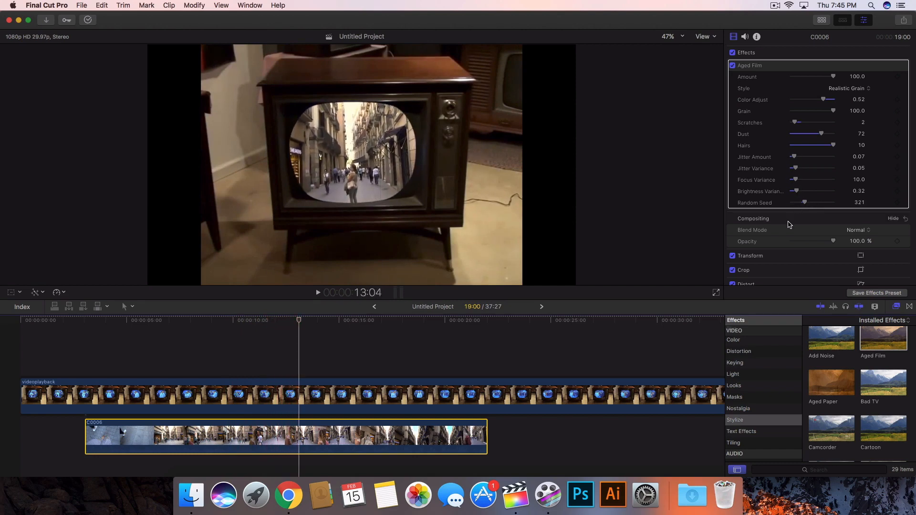
Apply the Bad TV effect from the Stylize effects to the C0006 clip and play it back.
{"action": "scroll", "coordinate": [837, 363], "scroll_direction": "down", "scroll_amount": 2}
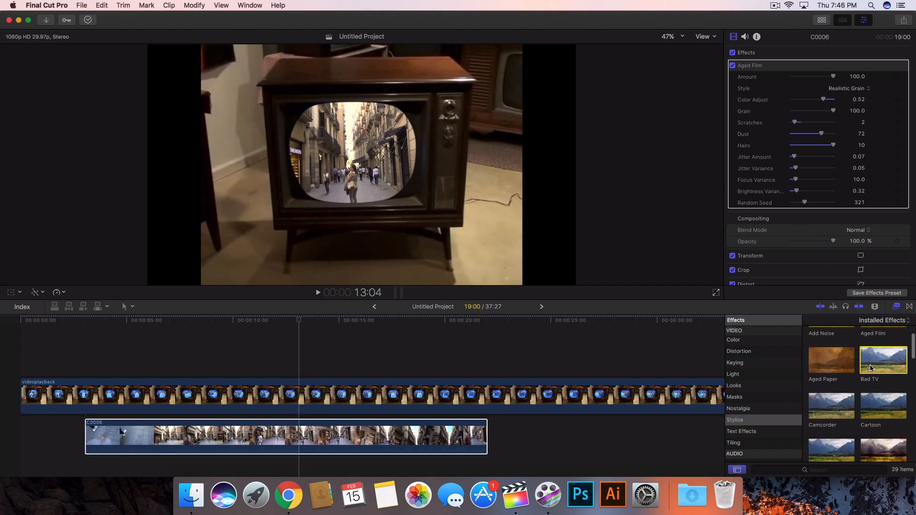
{"action": "left_click_drag", "start_coordinate": [883, 361], "coordinate": [396, 434]}
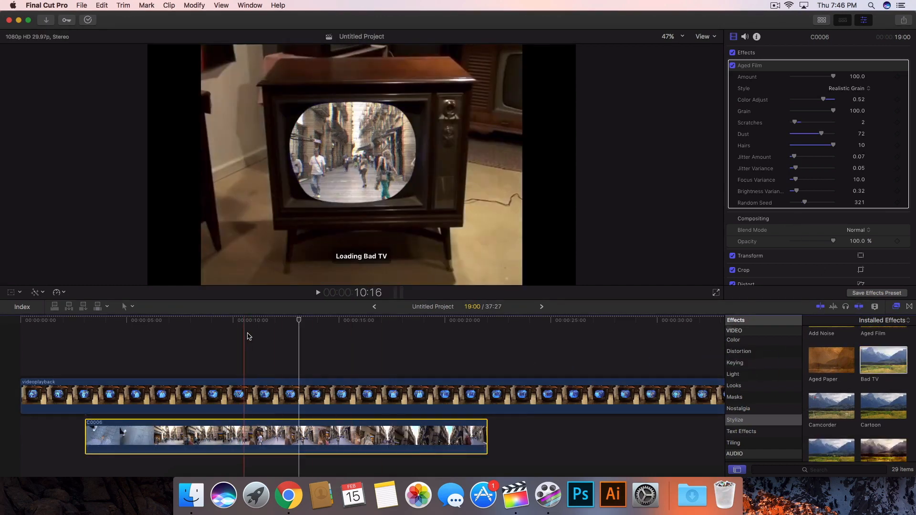
{"action": "key", "text": "space"}
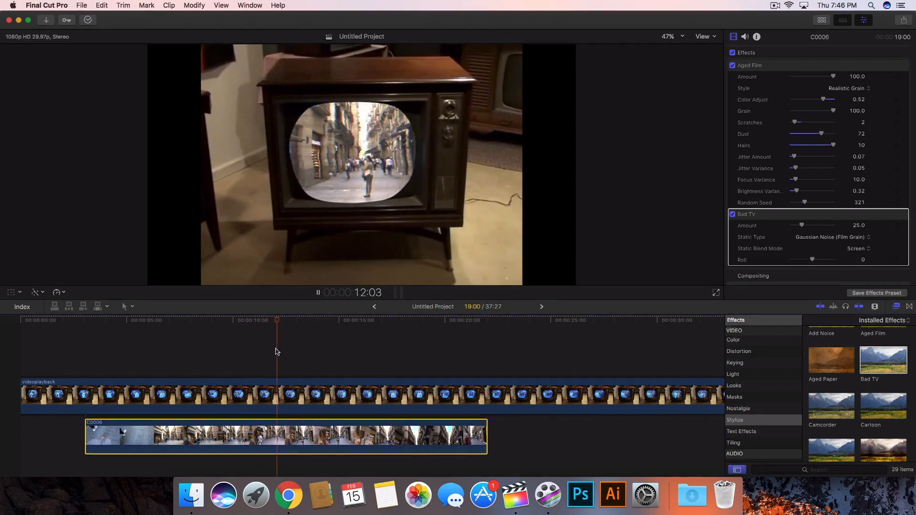
{"action": "key", "text": "space"}
Lower the Bad TV Amount to 4.31 and preview the playback.
{"action": "scroll", "coordinate": [794, 211], "scroll_direction": "down", "scroll_amount": 2}
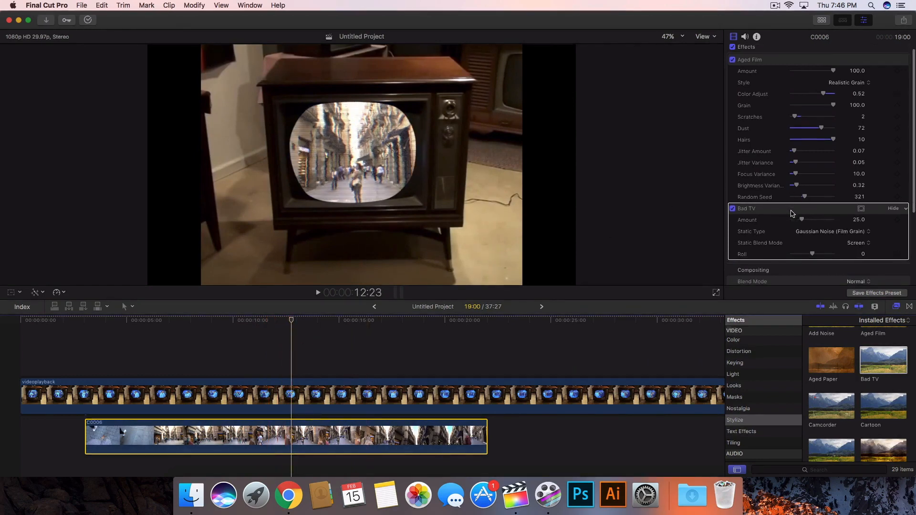
{"action": "left_click_drag", "start_coordinate": [804, 202], "coordinate": [796, 203]}
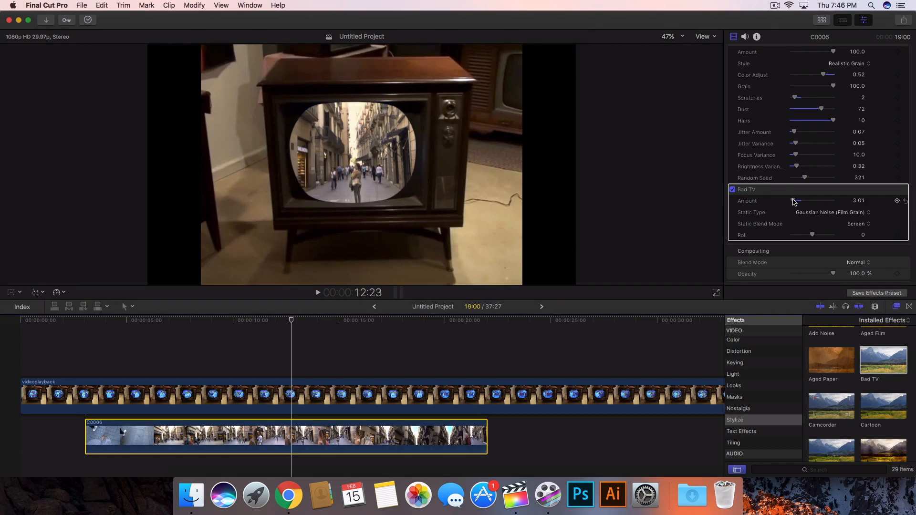
{"action": "key", "text": "space"}
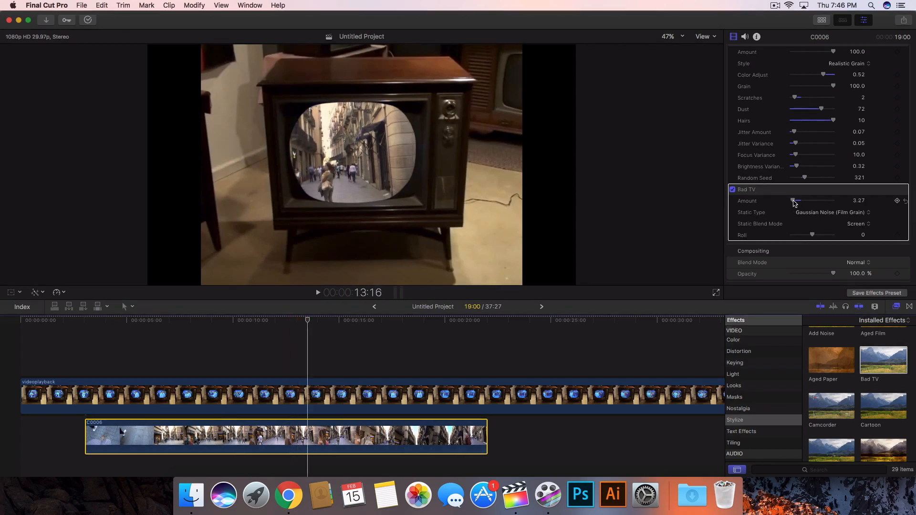
{"action": "left_click", "coordinate": [241, 364]}
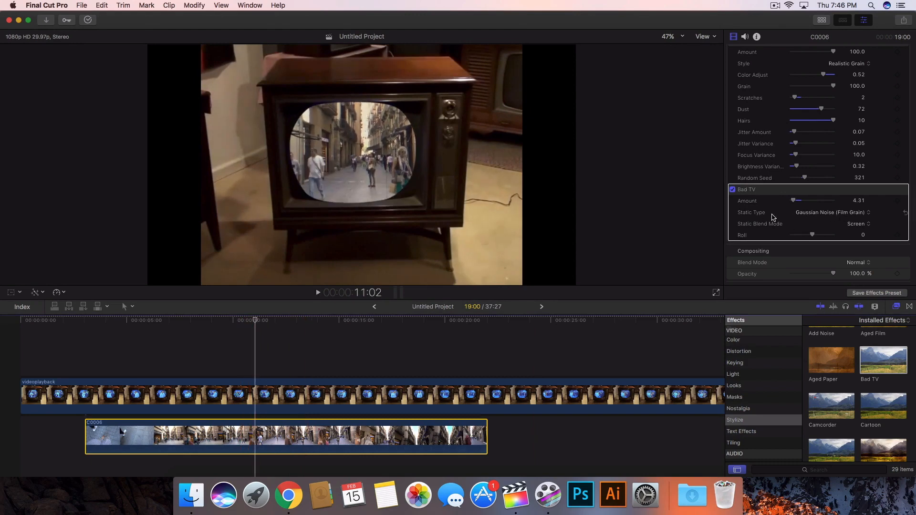
Set the Bad TV Static Type to White Noise (Uniform), keeping Static Blend Mode on Screen.
{"action": "left_click", "coordinate": [813, 214]}
{"action": "left_click", "coordinate": [808, 205]}
{"action": "left_click_drag", "start_coordinate": [146, 321], "coordinate": [322, 322]}
{"action": "left_click", "coordinate": [865, 226]}
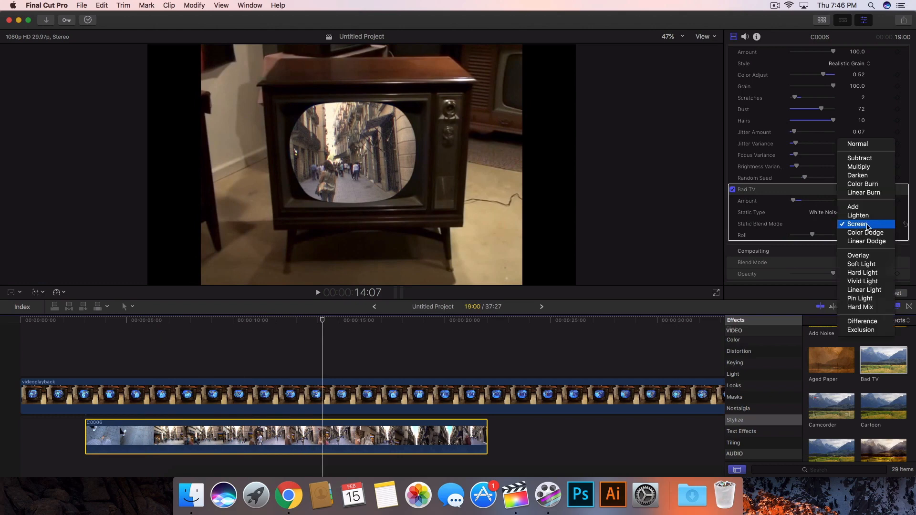
{"action": "left_click", "coordinate": [867, 228]}
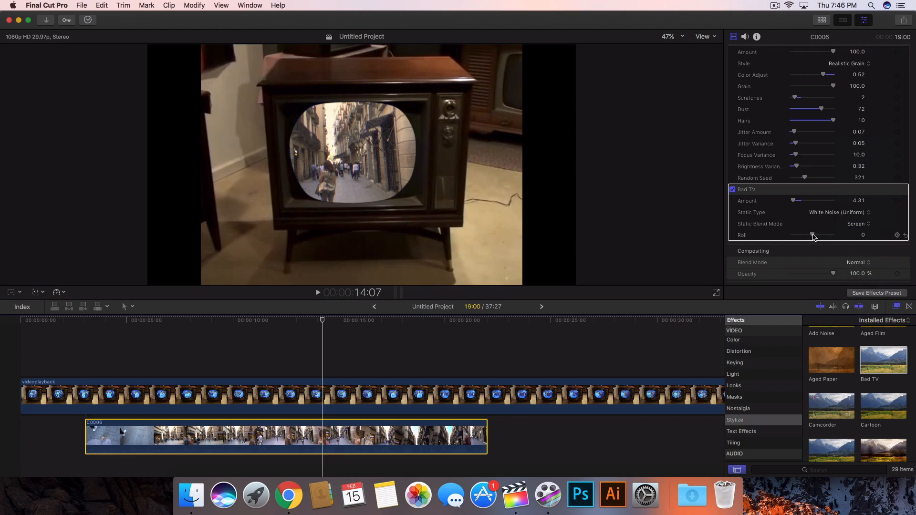
Apply the Film Grain effect from the Stylize effects to the C0006 clip.
{"action": "left_click_drag", "start_coordinate": [813, 234], "coordinate": [812, 234]}
{"action": "scroll", "coordinate": [832, 262], "scroll_direction": "down", "scroll_amount": 2}
{"action": "scroll", "coordinate": [869, 361], "scroll_direction": "down", "scroll_amount": 3}
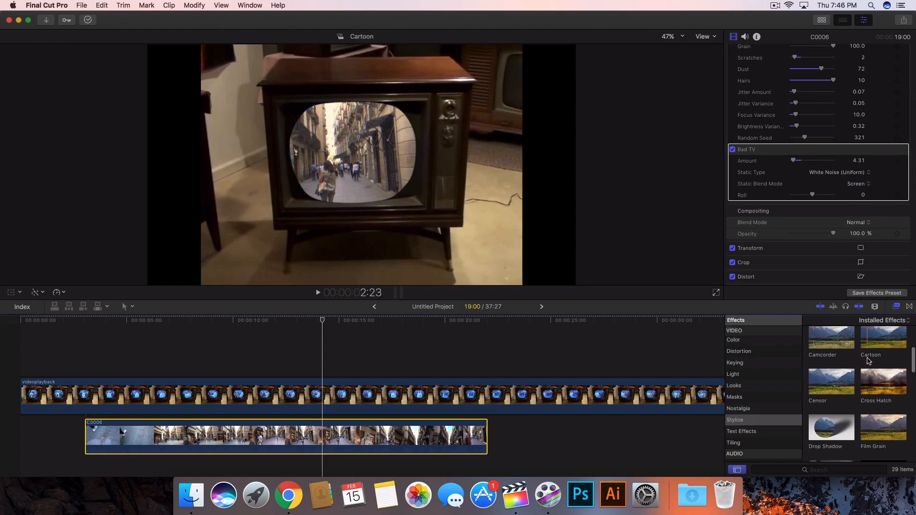
{"action": "scroll", "coordinate": [868, 361], "scroll_direction": "down", "scroll_amount": 2}
{"action": "left_click", "coordinate": [885, 348]}
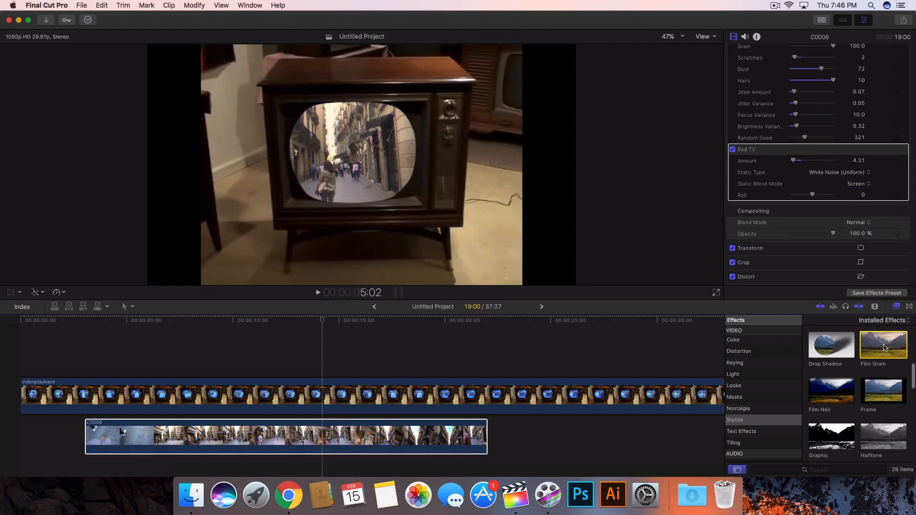
{"action": "left_click_drag", "start_coordinate": [885, 348], "coordinate": [382, 431]}
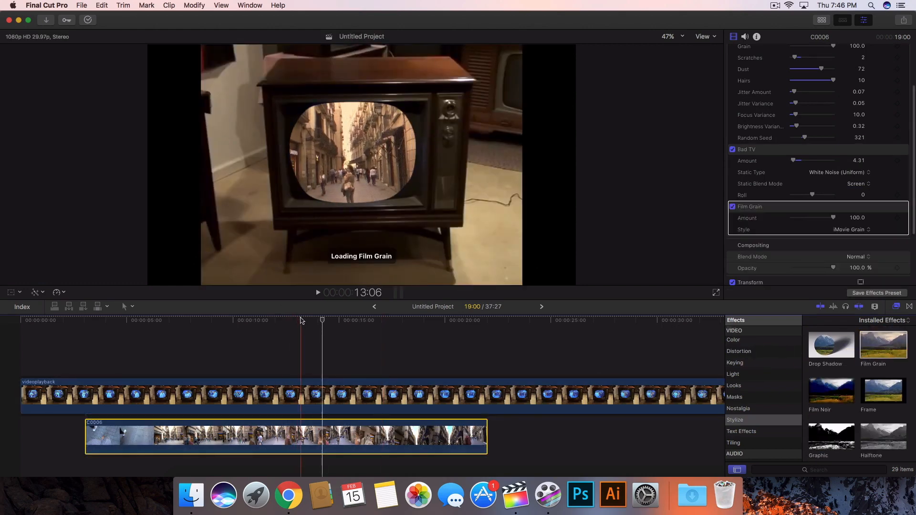
Set the Film Grain style to Realistic Grain and Amount to 7.77, and play back the composite.
{"action": "left_click", "coordinate": [301, 320]}
{"action": "left_click", "coordinate": [850, 230]}
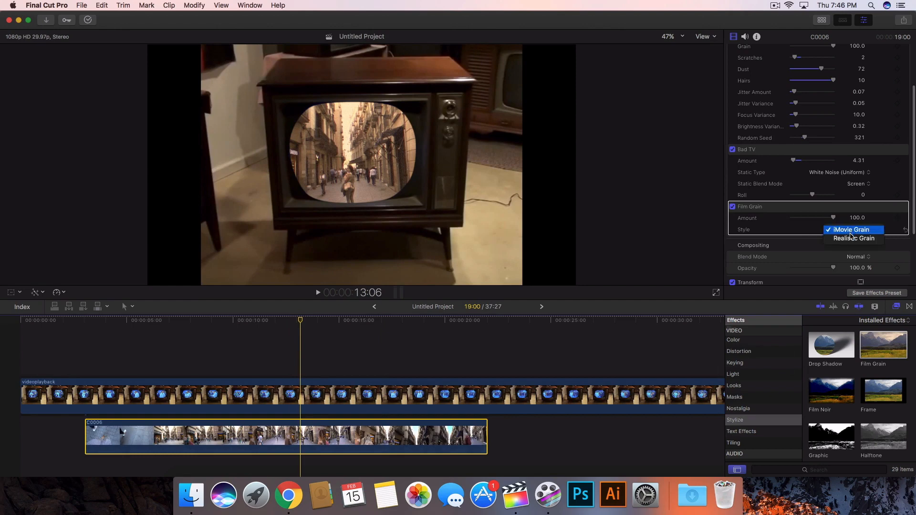
{"action": "left_click", "coordinate": [852, 238]}
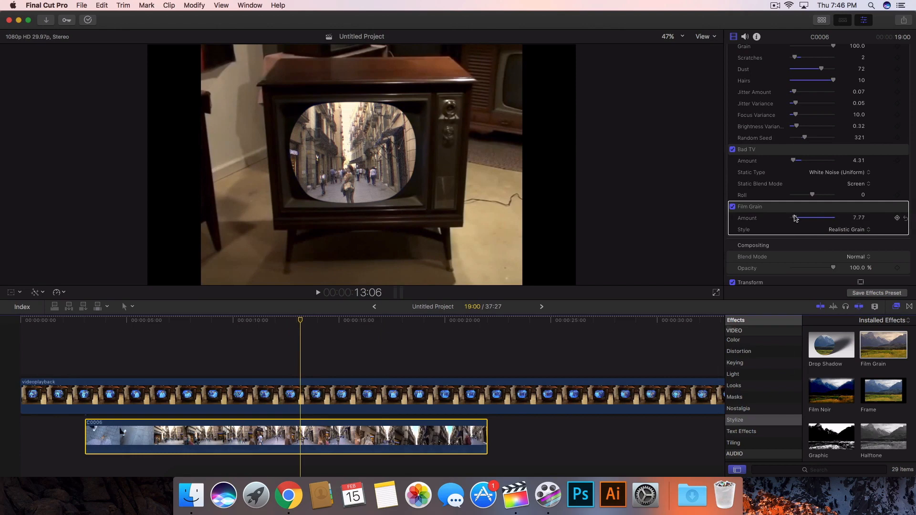
{"action": "key", "text": "space"}
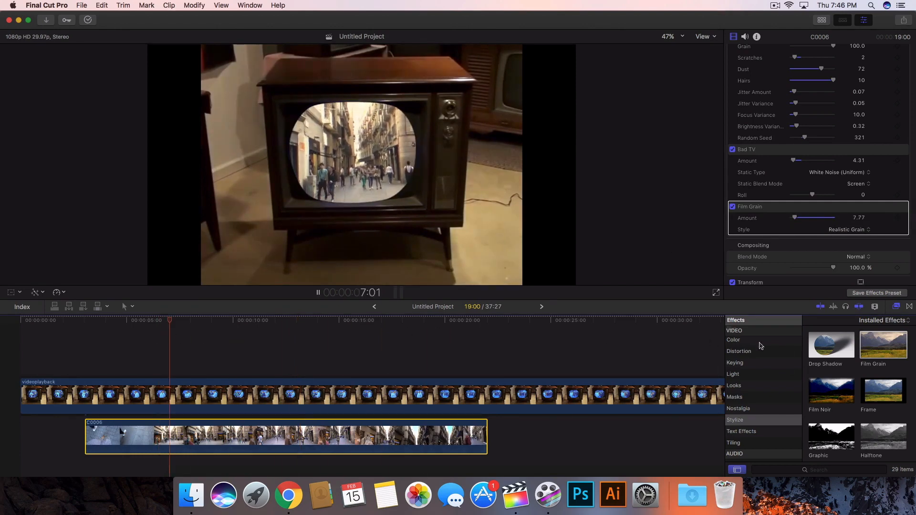
Apply the Vignette effect from the Stylize effects to the C0006 clip.
{"action": "key", "text": "space"}
{"action": "scroll", "coordinate": [852, 358], "scroll_direction": "down", "scroll_amount": 5}
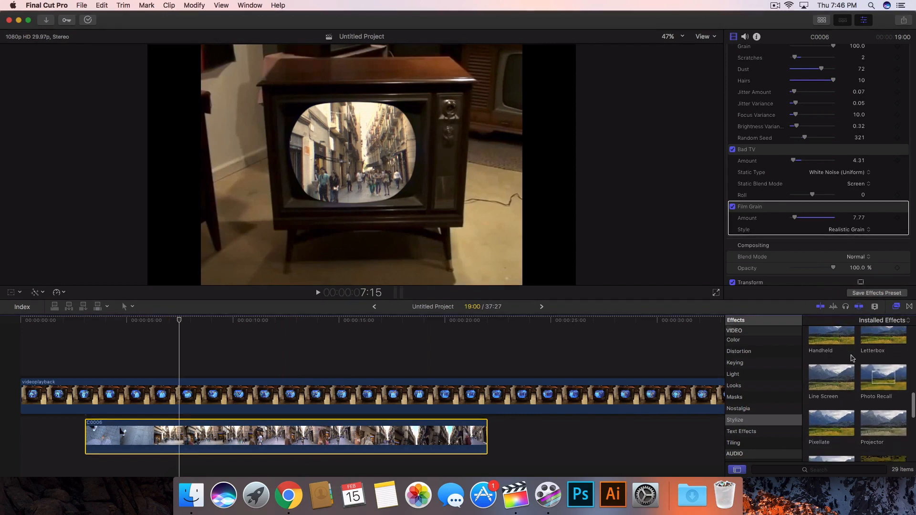
{"action": "scroll", "coordinate": [852, 358], "scroll_direction": "down", "scroll_amount": 3}
{"action": "left_click", "coordinate": [846, 355]}
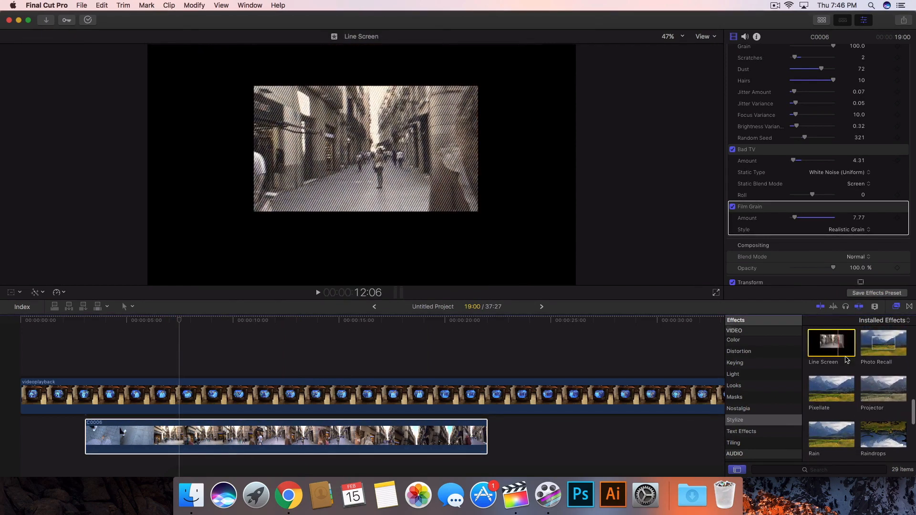
{"action": "scroll", "coordinate": [849, 362], "scroll_direction": "down", "scroll_amount": 8}
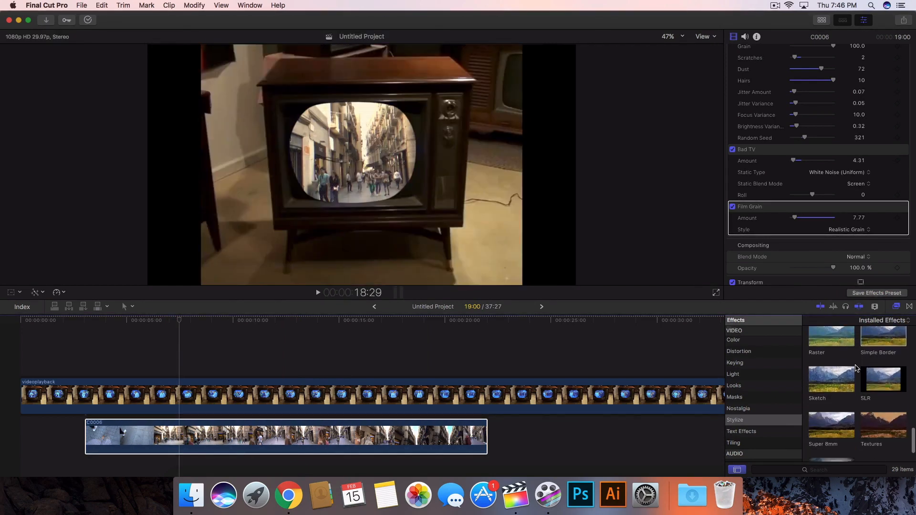
{"action": "scroll", "coordinate": [856, 368], "scroll_direction": "down", "scroll_amount": 4}
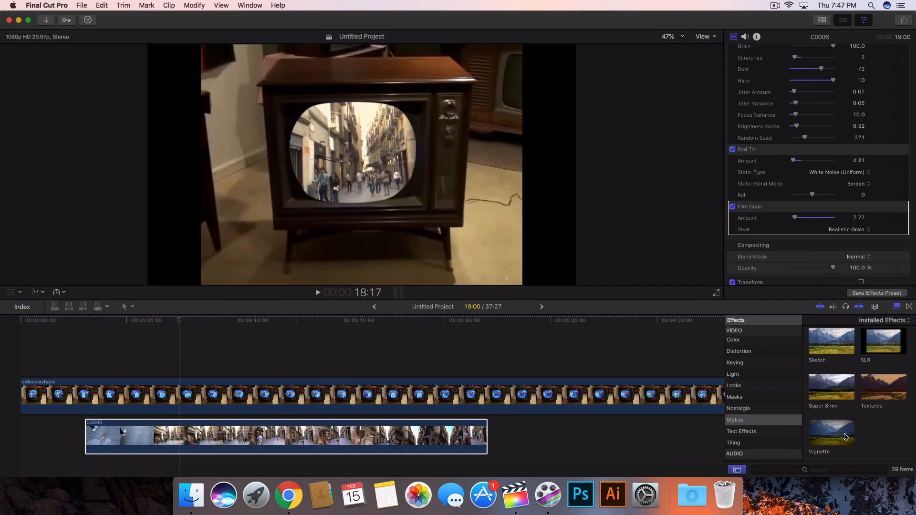
{"action": "left_click", "coordinate": [845, 437]}
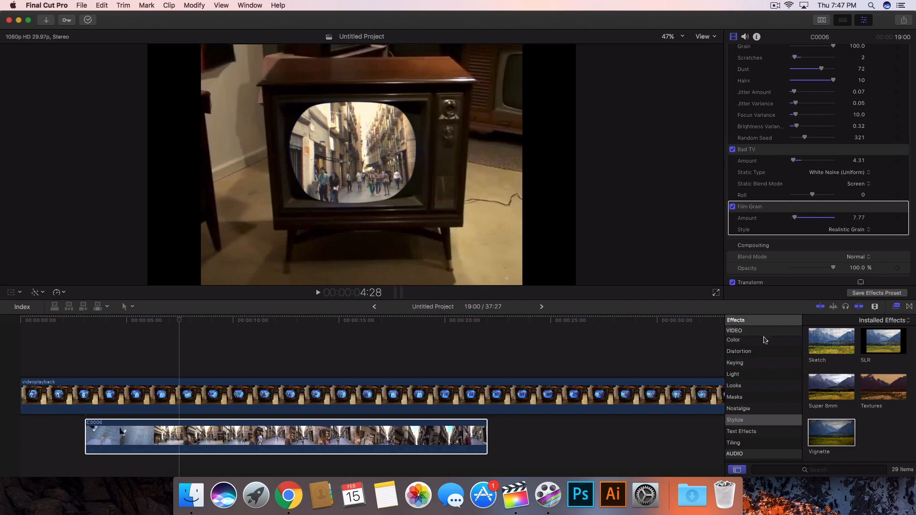
{"action": "left_click_drag", "start_coordinate": [834, 426], "coordinate": [472, 437]}
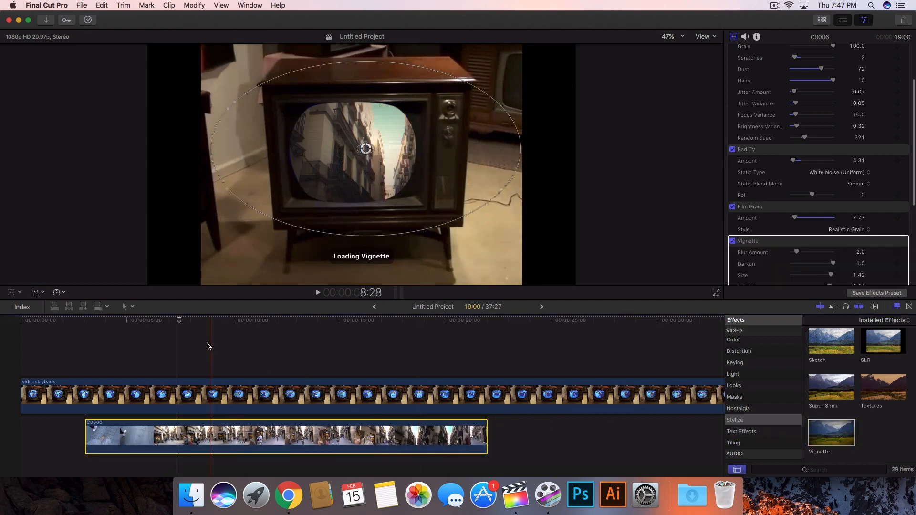
Adjust the vignette around the TV screen to Blur Amount 5.0, Size 1.04 and Falloff 0.42.
{"action": "left_click_drag", "start_coordinate": [320, 138], "coordinate": [351, 67]}
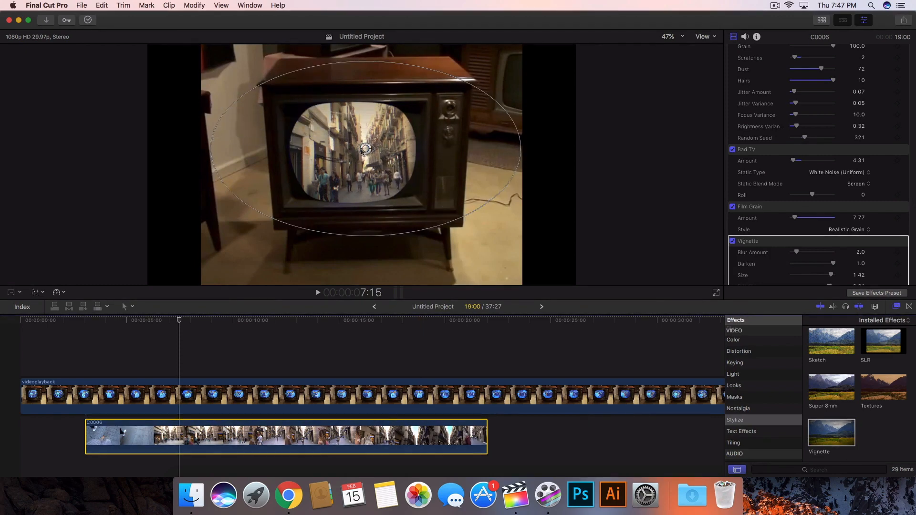
{"action": "left_click_drag", "start_coordinate": [359, 147], "coordinate": [416, 140]}
{"action": "scroll", "coordinate": [849, 214], "scroll_direction": "down", "scroll_amount": 3}
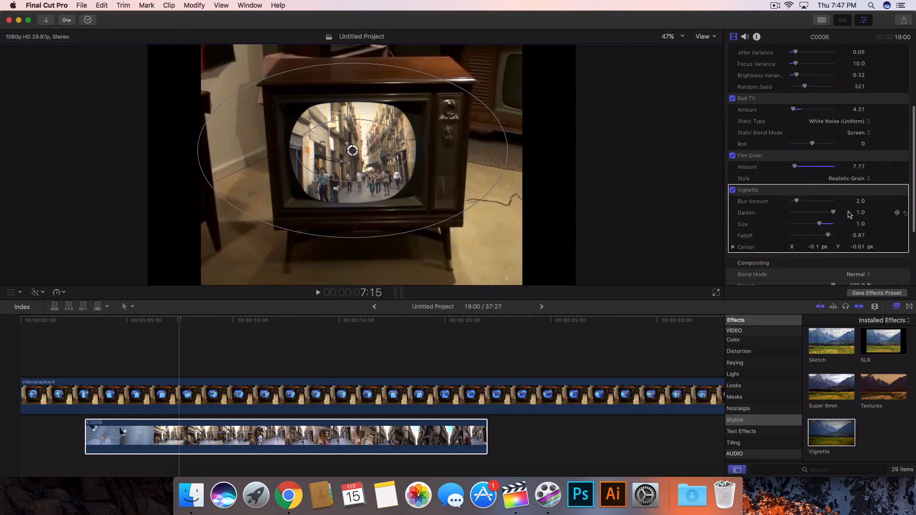
{"action": "mouse_move", "coordinate": [825, 227]}
{"action": "left_mouse_down"}
{"action": "mouse_move", "coordinate": [814, 225]}
{"action": "mouse_move", "coordinate": [826, 225]}
{"action": "left_mouse_up"}
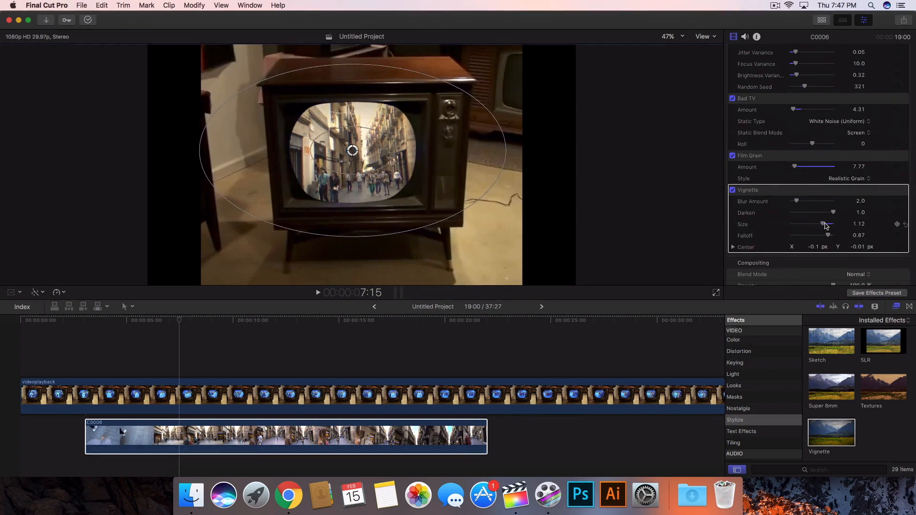
{"action": "mouse_move", "coordinate": [499, 164]}
{"action": "left_mouse_down"}
{"action": "mouse_move", "coordinate": [420, 174]}
{"action": "mouse_move", "coordinate": [441, 174]}
{"action": "mouse_move", "coordinate": [423, 178]}
{"action": "mouse_move", "coordinate": [433, 177]}
{"action": "left_mouse_up"}
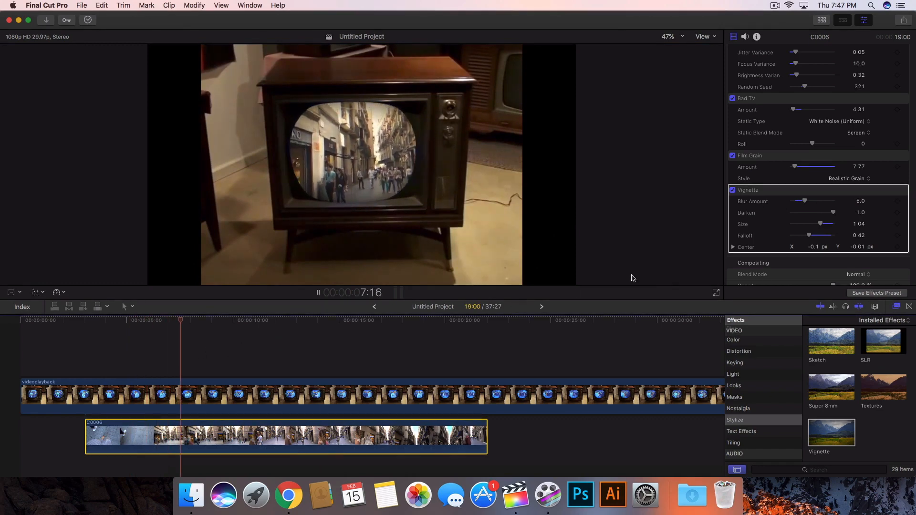
Refine the vignette ellipse to Size 1.09 and Falloff 0.4, and preview the playback.
{"action": "key", "text": "space"}
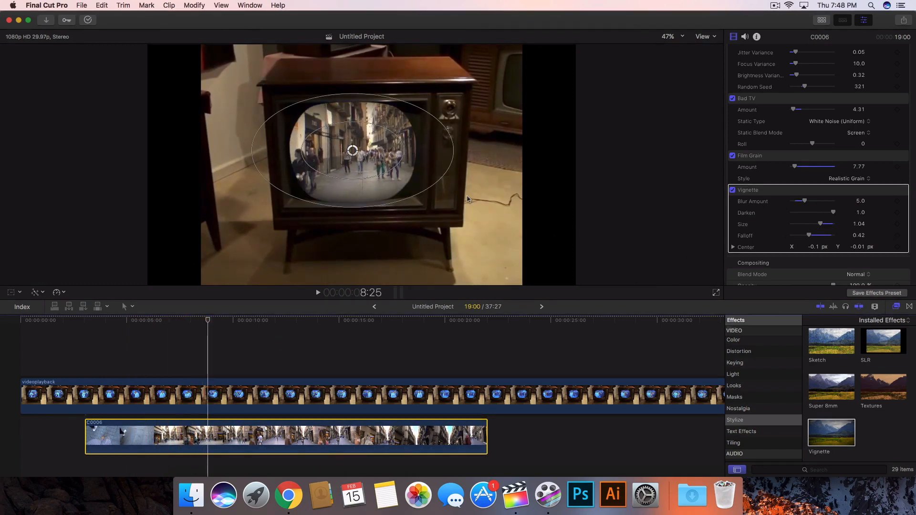
{"action": "left_click_drag", "start_coordinate": [427, 186], "coordinate": [427, 154]}
{"action": "key", "text": "space"}
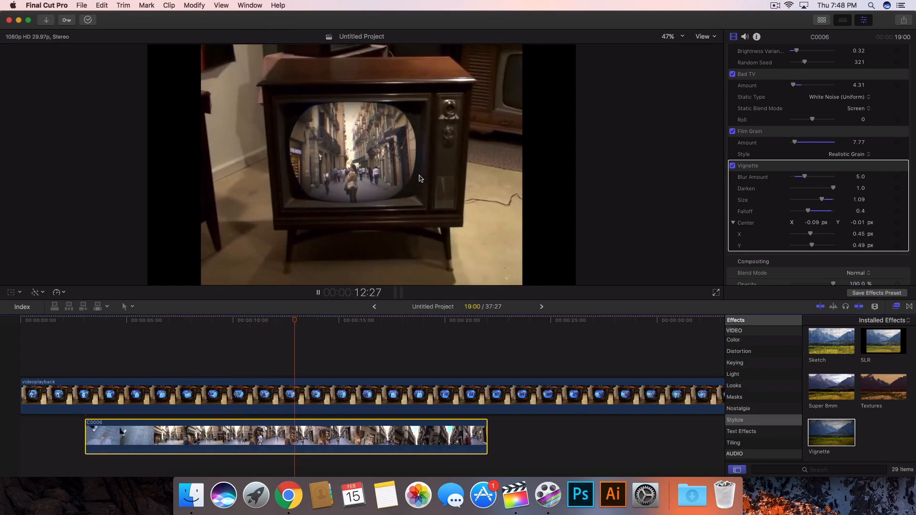
{"action": "key", "text": "space"}
{"action": "left_click_drag", "start_coordinate": [310, 319], "coordinate": [266, 319]}
{"action": "key", "text": "space"}
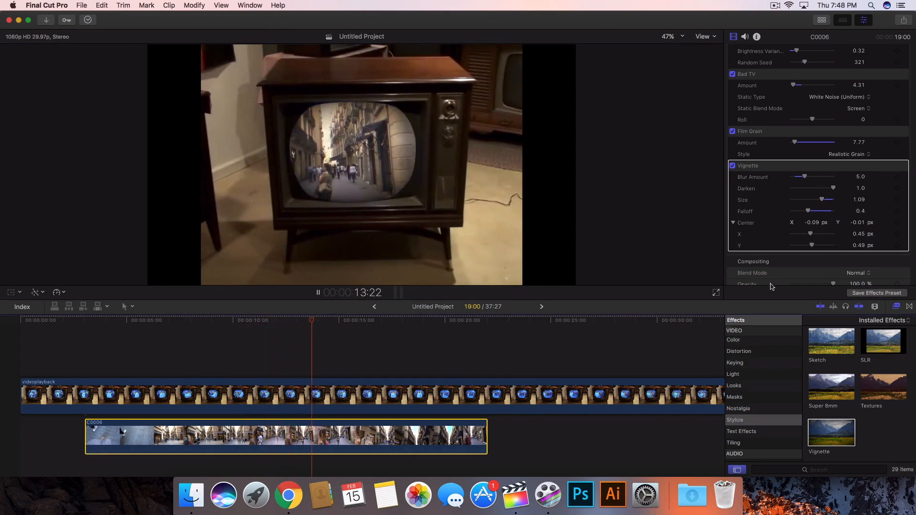
{"action": "key", "text": "space"}
Hide the effects browser and inspector to enlarge the viewer.
{"action": "scroll", "coordinate": [871, 376], "scroll_direction": "up", "scroll_amount": 1}
{"action": "left_click", "coordinate": [896, 306]}
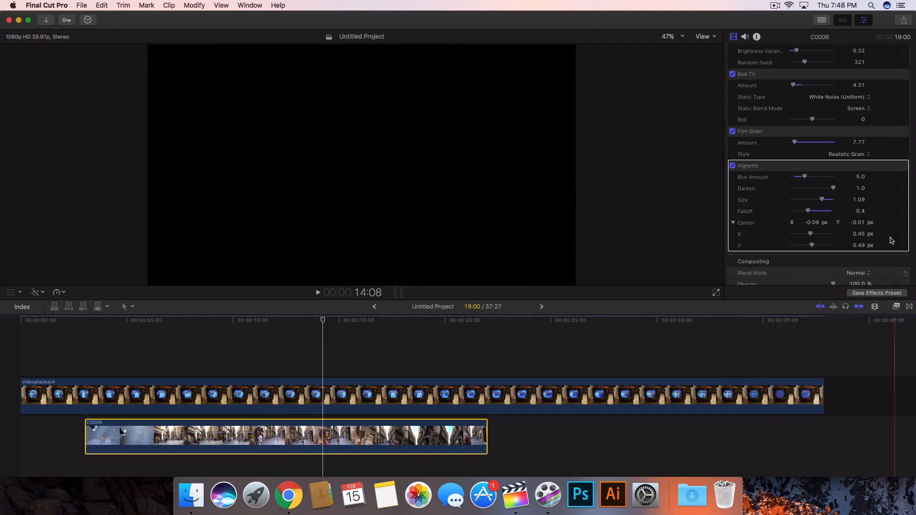
{"action": "left_click", "coordinate": [862, 20]}
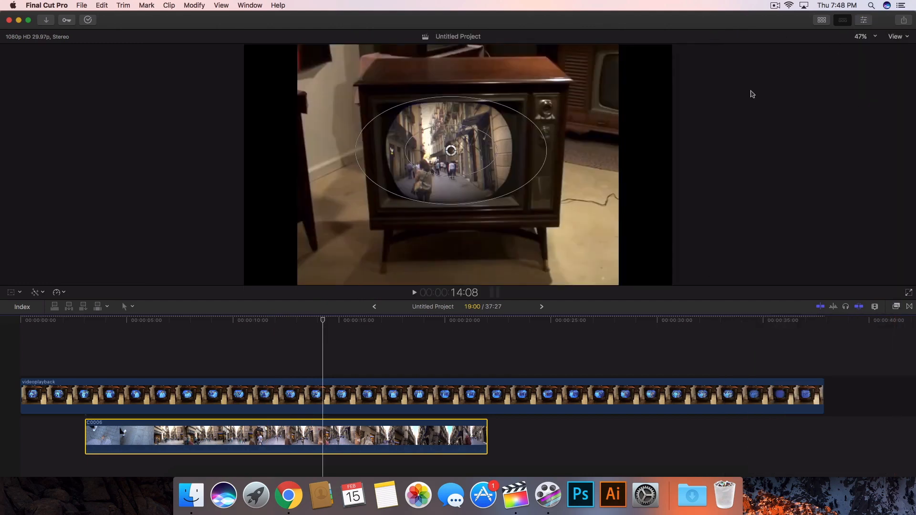
Select both clips and combine them into a new compound clip named Vintage TV.
{"action": "left_click", "coordinate": [258, 394]}
{"action": "left_click", "coordinate": [169, 357]}
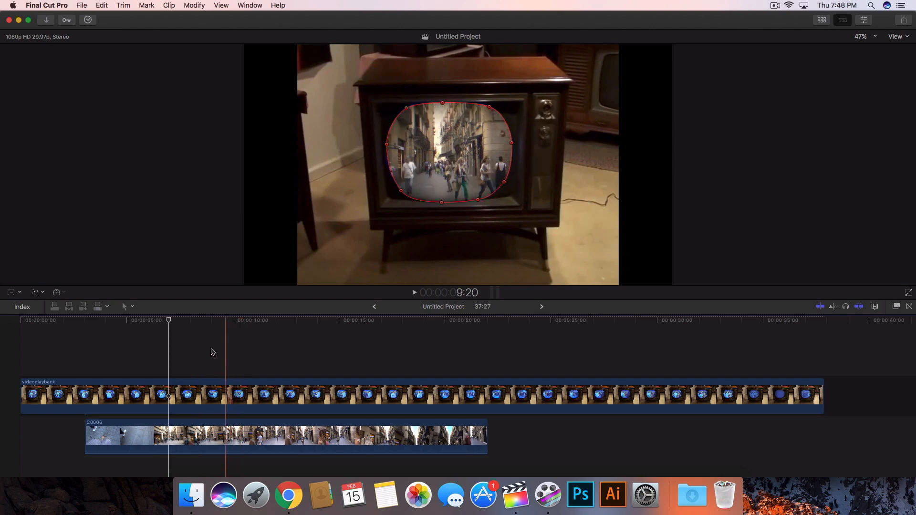
{"action": "left_click_drag", "start_coordinate": [211, 352], "coordinate": [314, 432]}
{"action": "right_click", "coordinate": [316, 311]}
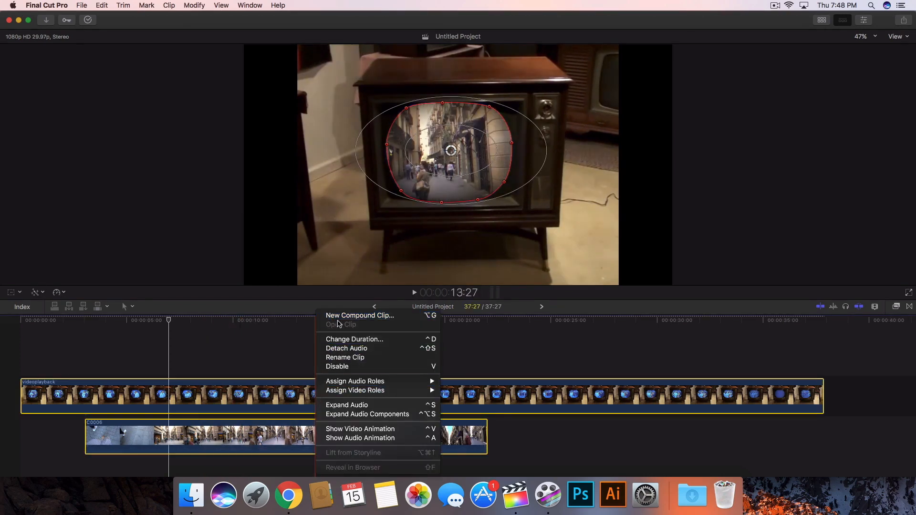
{"action": "left_click", "coordinate": [340, 315]}
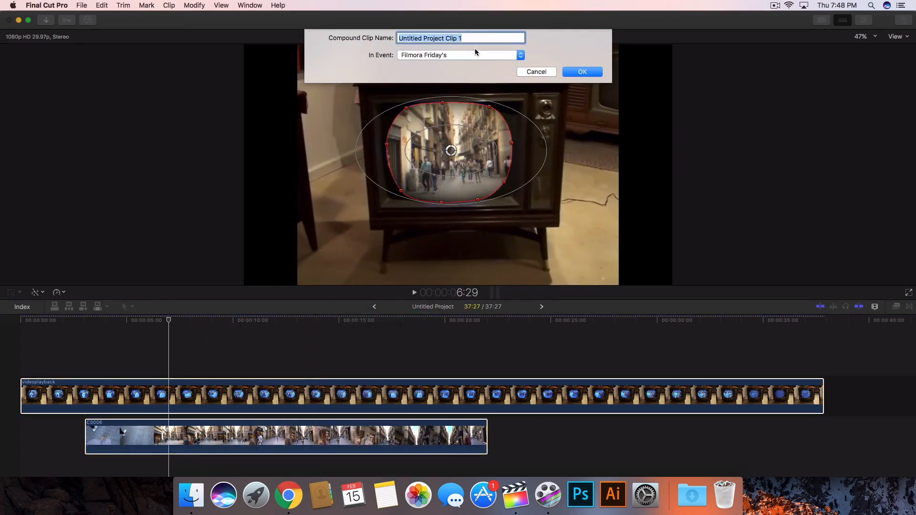
{"action": "type", "text": "Vintage TG"}
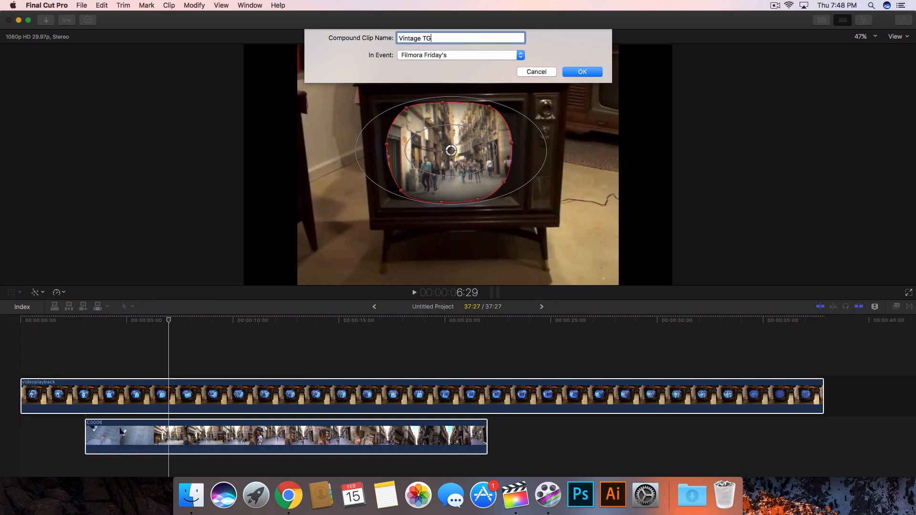
{"action": "key", "text": "Return"}
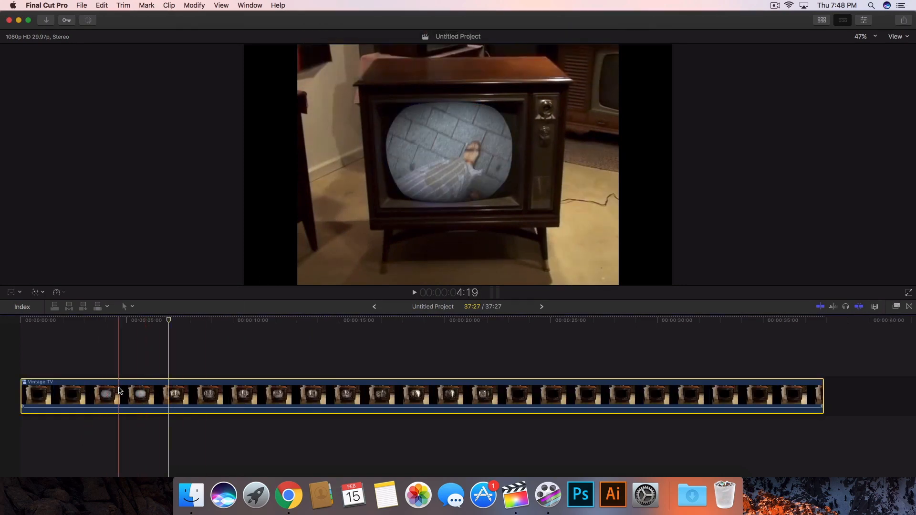
Apply a Ken Burns crop to the Vintage TV compound clip and scrub through to preview it.
{"action": "left_click", "coordinate": [218, 319]}
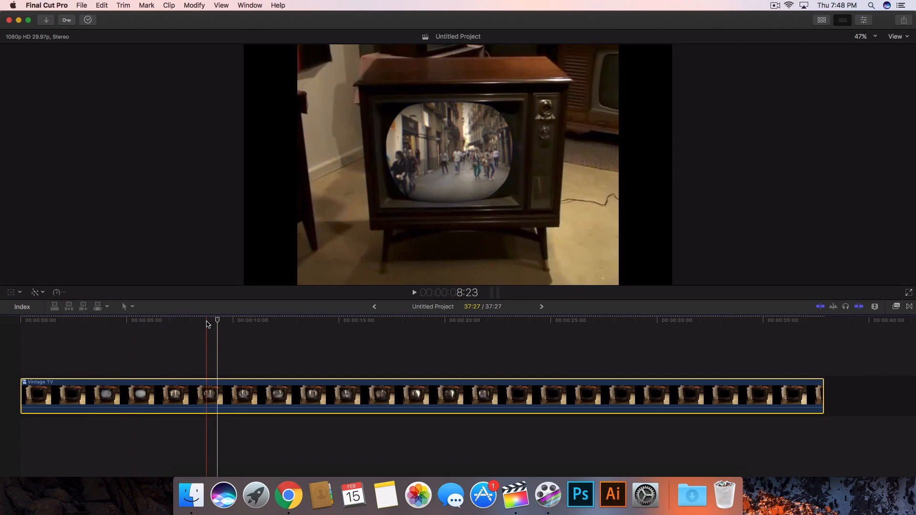
{"action": "left_click", "coordinate": [11, 292]}
{"action": "left_click", "coordinate": [20, 292]}
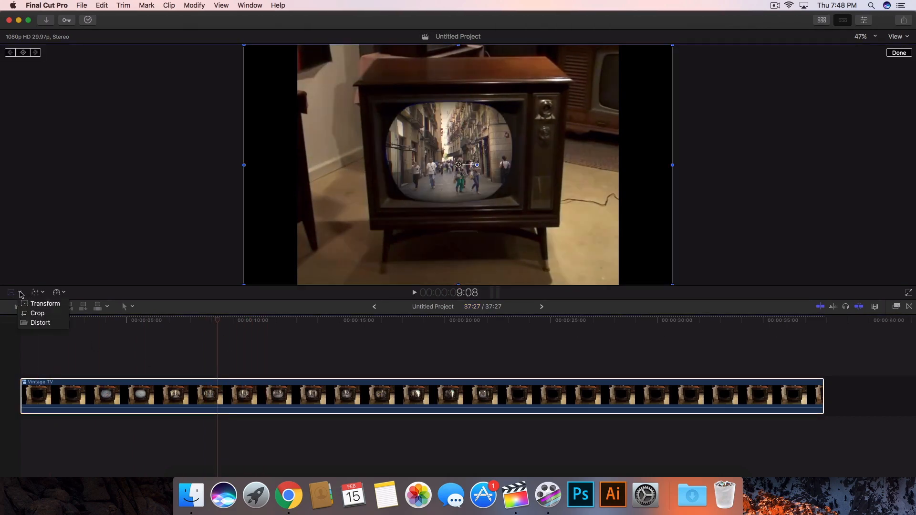
{"action": "left_click", "coordinate": [36, 313]}
{"action": "left_click", "coordinate": [480, 274]}
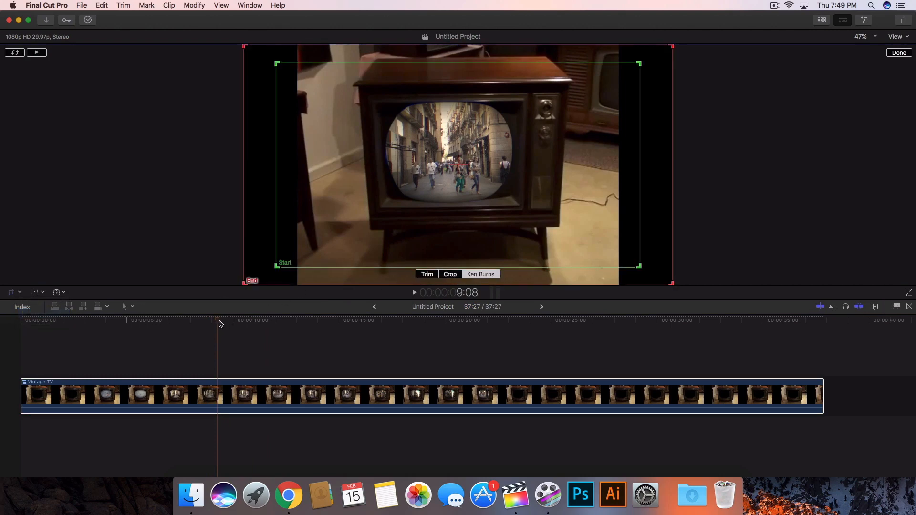
{"action": "left_click_drag", "start_coordinate": [217, 321], "coordinate": [806, 327]}
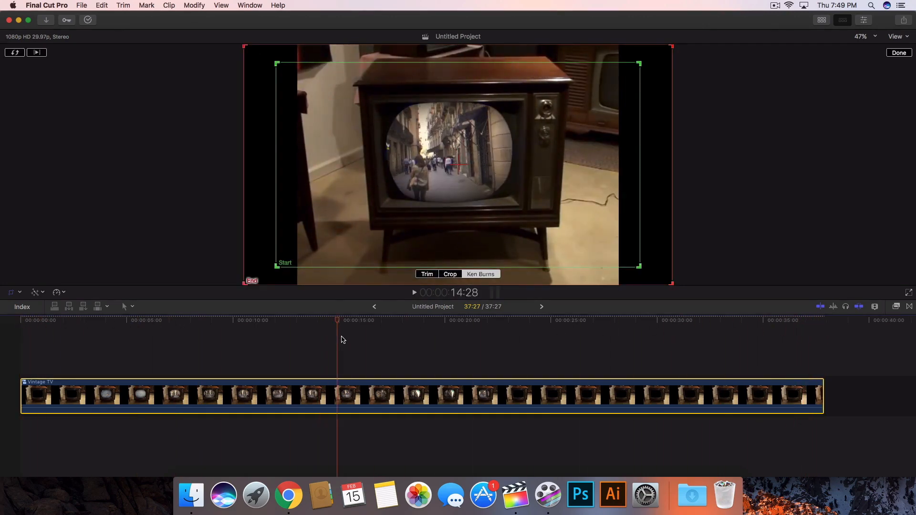
{"action": "left_click_drag", "start_coordinate": [394, 339], "coordinate": [380, 338]}
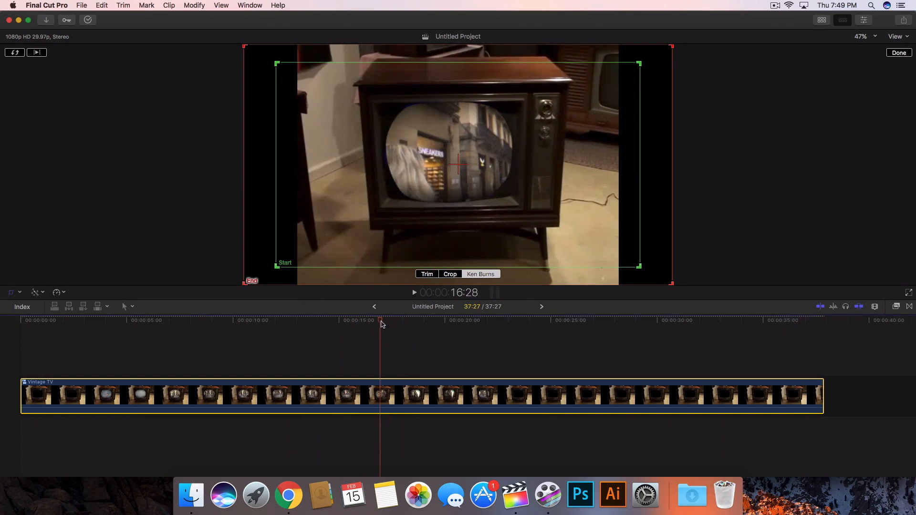
{"action": "mouse_move", "coordinate": [377, 324]}
{"action": "left_mouse_down"}
{"action": "mouse_move", "coordinate": [339, 323]}
{"action": "mouse_move", "coordinate": [361, 322]}
{"action": "left_mouse_up"}
Trim the Vintage TV clip's end so it lasts about 10 seconds.
{"action": "left_click_drag", "start_coordinate": [827, 386], "coordinate": [226, 384]}
{"action": "key", "text": "shift+z"}
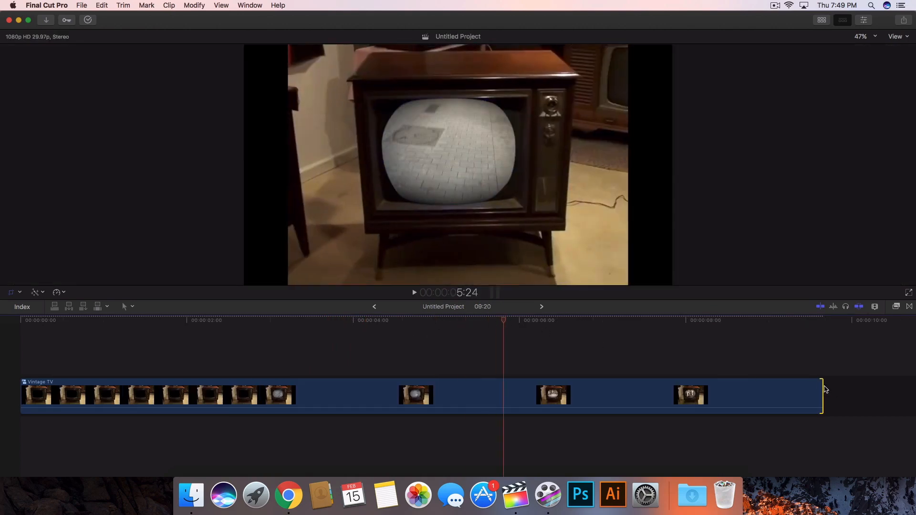
{"action": "left_click_drag", "start_coordinate": [822, 387], "coordinate": [878, 389]}
Swap the Ken Burns start and end framing back and forth, then finish the Ken Burns edit.
{"action": "left_click", "coordinate": [285, 391]}
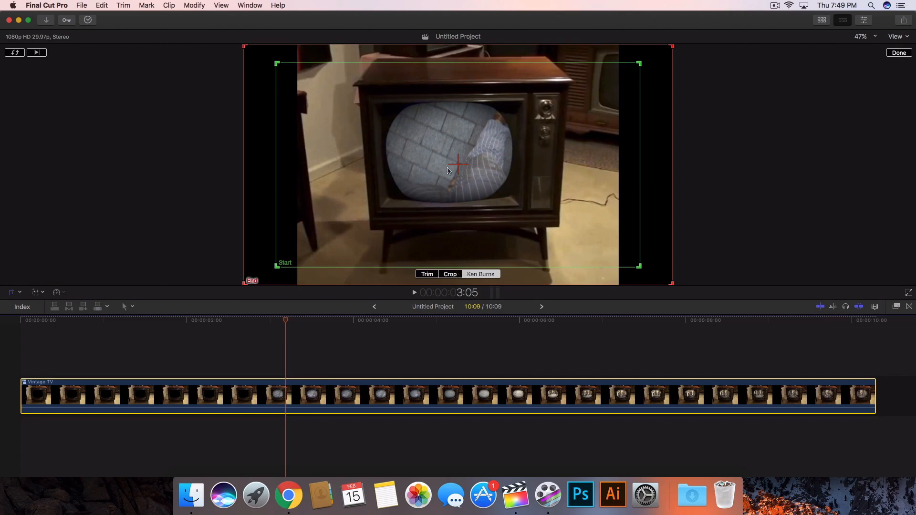
{"action": "left_click", "coordinate": [13, 54]}
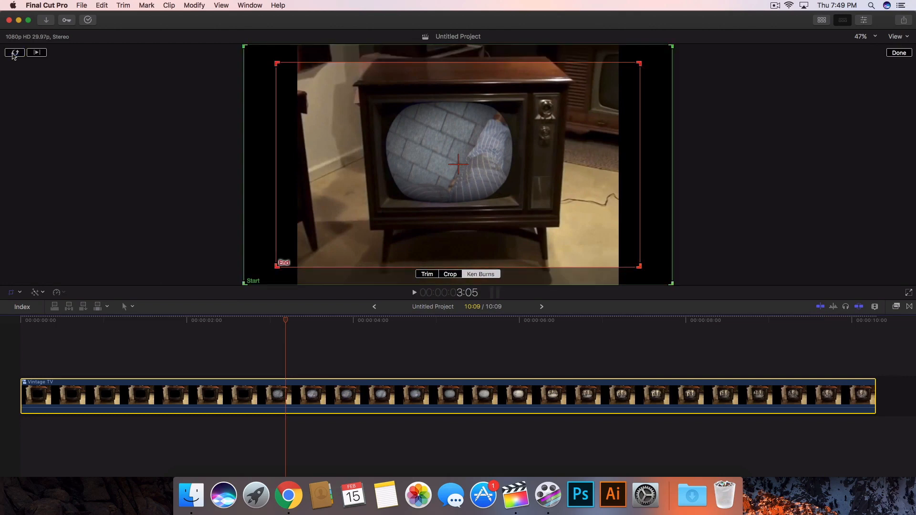
{"action": "left_click", "coordinate": [14, 53]}
{"action": "left_click", "coordinate": [899, 53]}
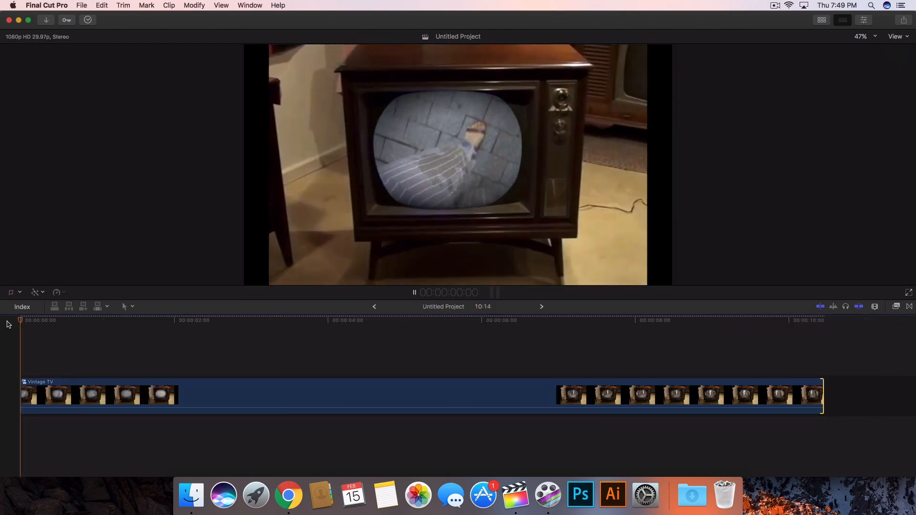
Play and scrub through the Vintage TV clip to review the zoom.
{"action": "key", "text": "space"}
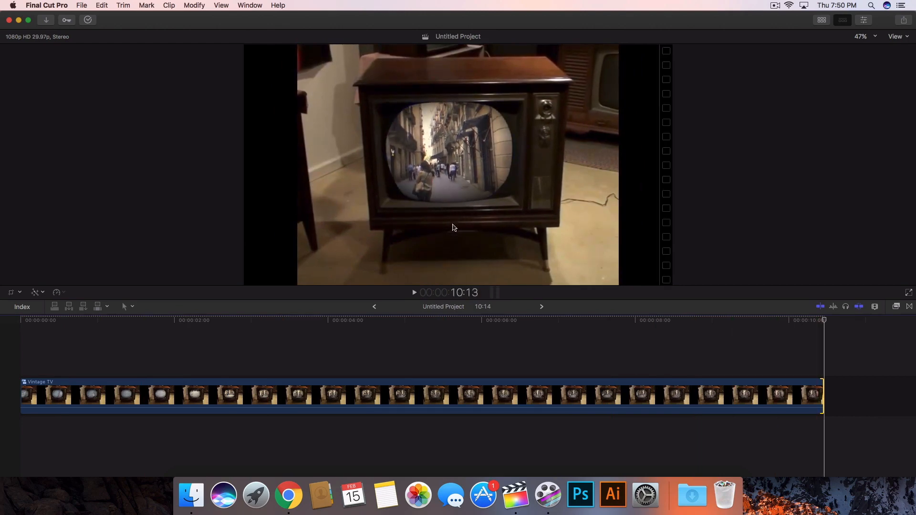
{"action": "left_click", "coordinate": [258, 334]}
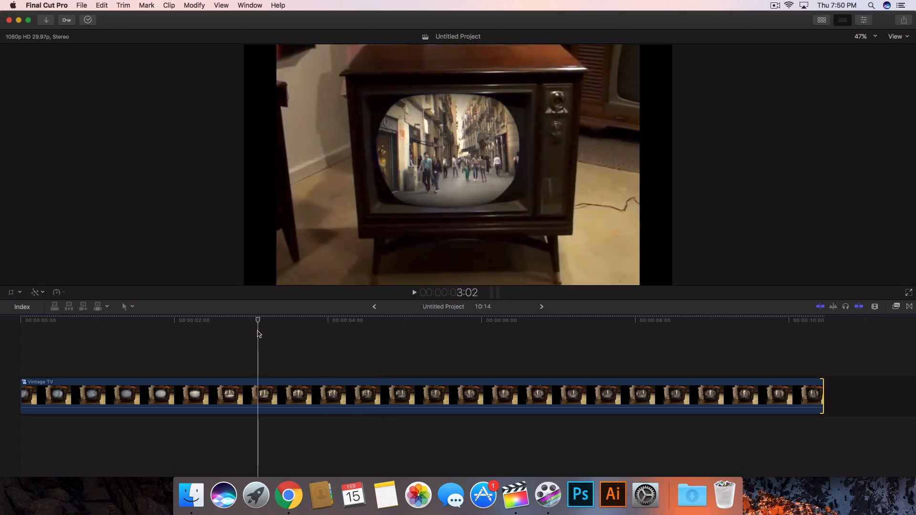
{"action": "left_click", "coordinate": [342, 394]}
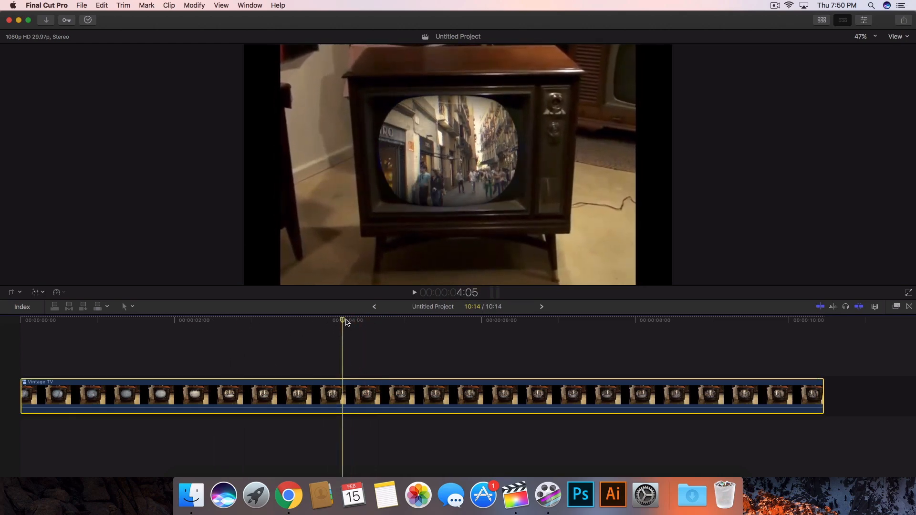
{"action": "left_click_drag", "start_coordinate": [347, 323], "coordinate": [476, 322]}
{"action": "left_click", "coordinate": [450, 322]}
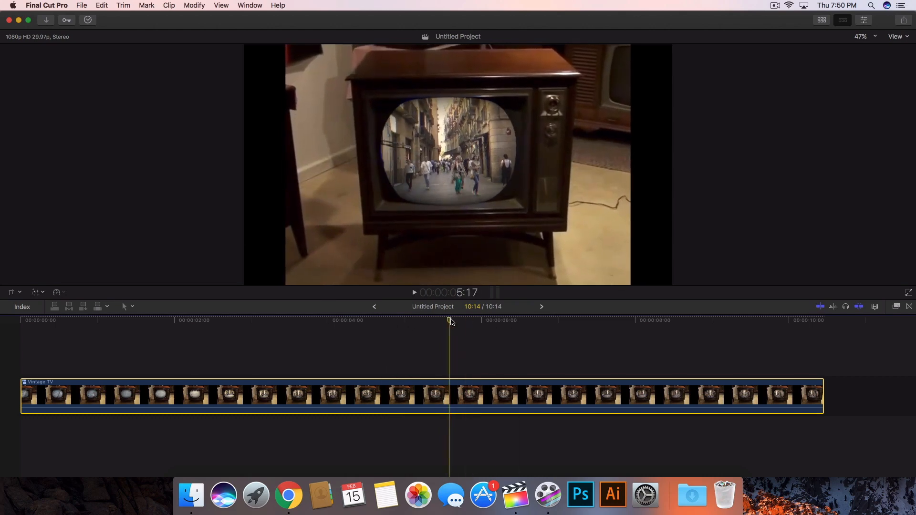